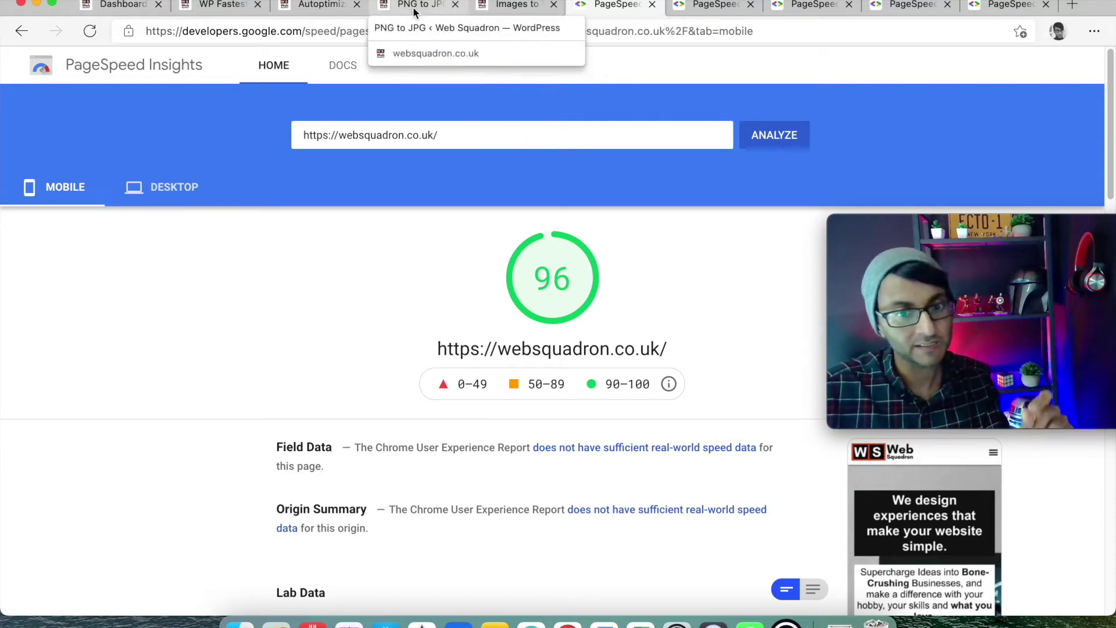
Review the PNG to JPG plugin's general settings and its list of existing PNGs available for conversion
left_click(432, 7)
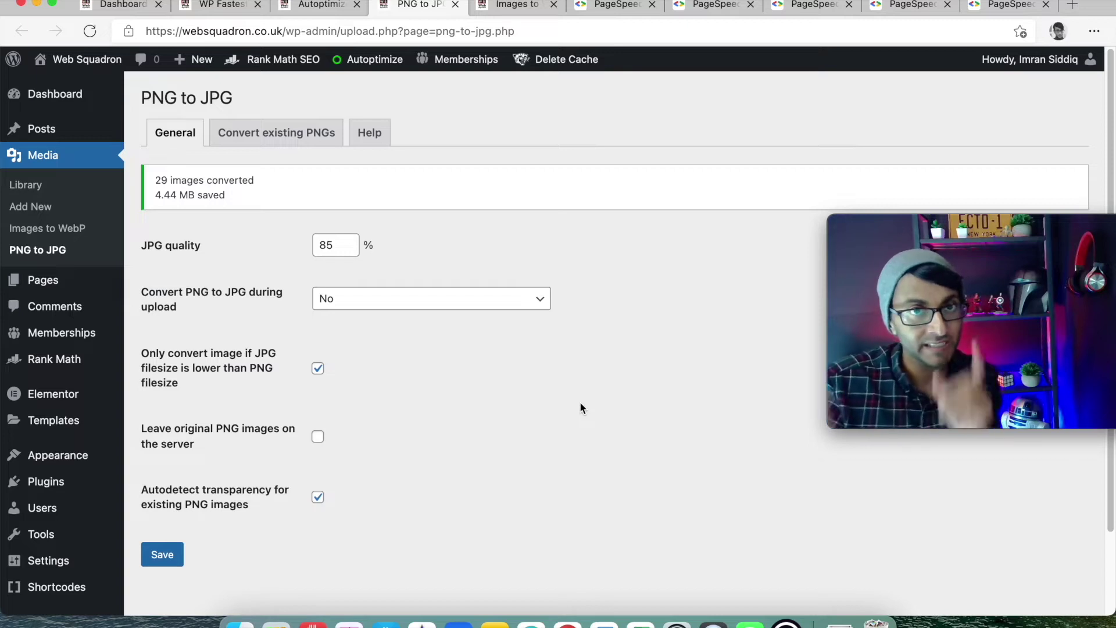
left_click(523, 5)
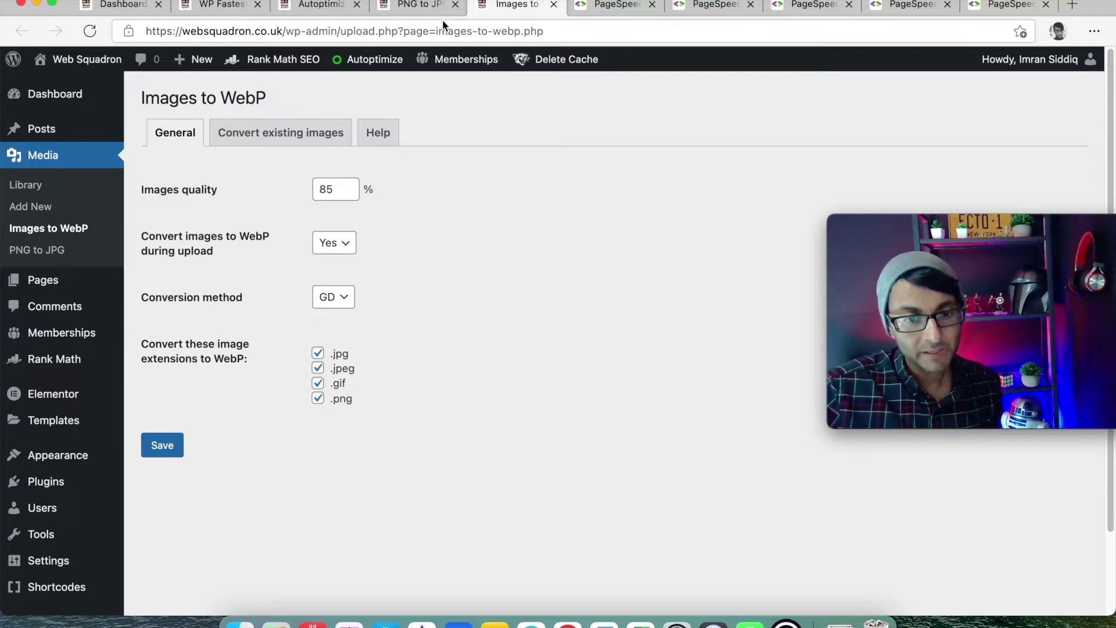
left_click(424, 6)
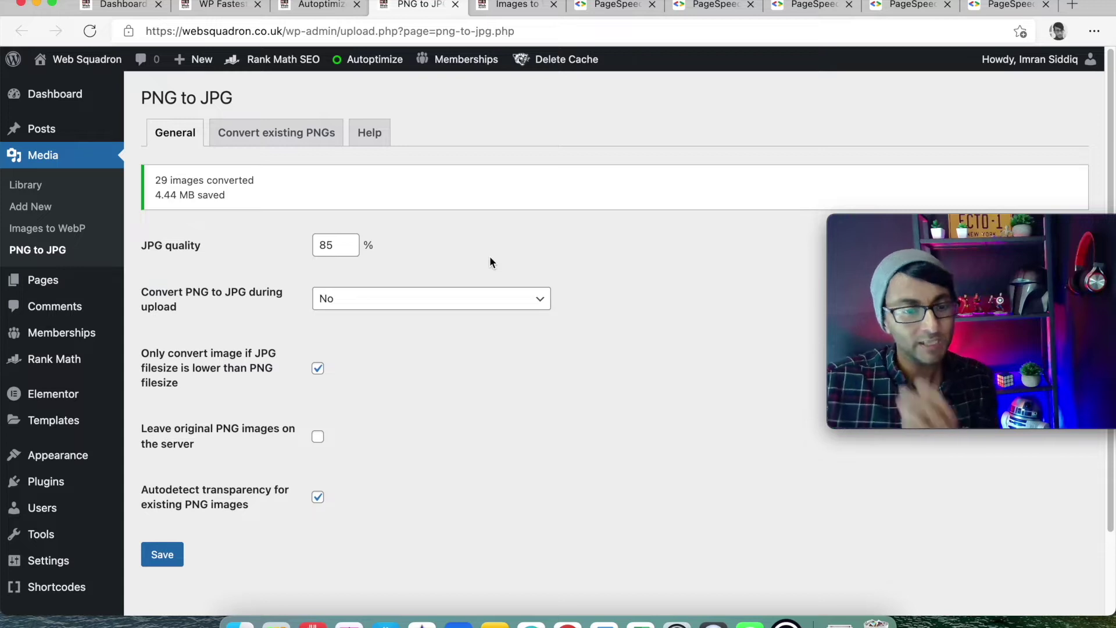
left_click(286, 135)
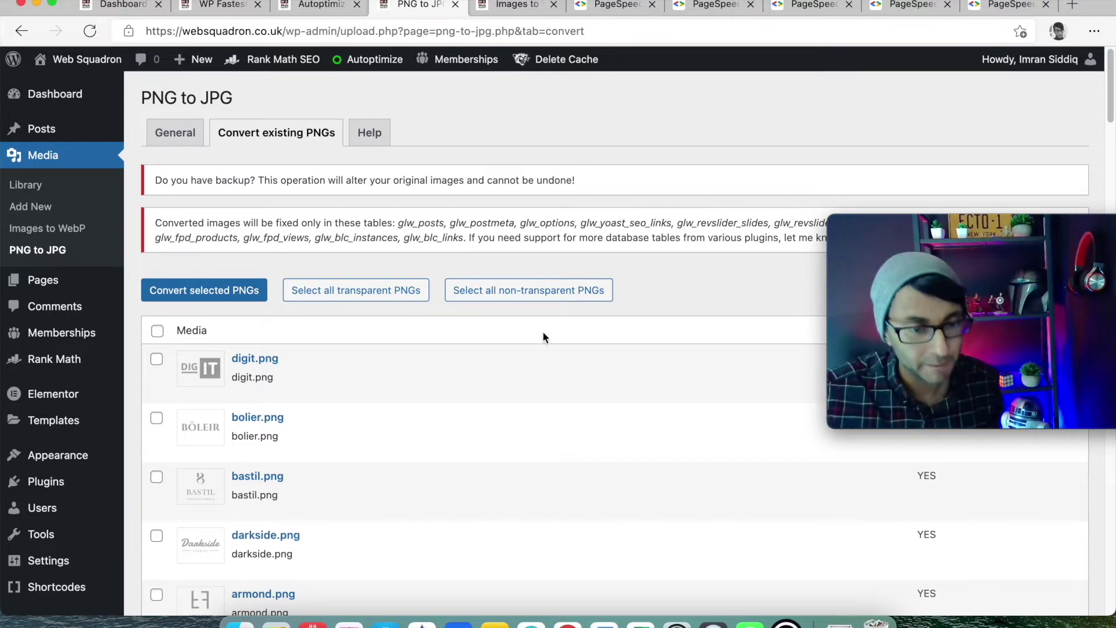
Set Convert images to WebP during upload to No in the Images to WebP settings and save
left_click(516, 5)
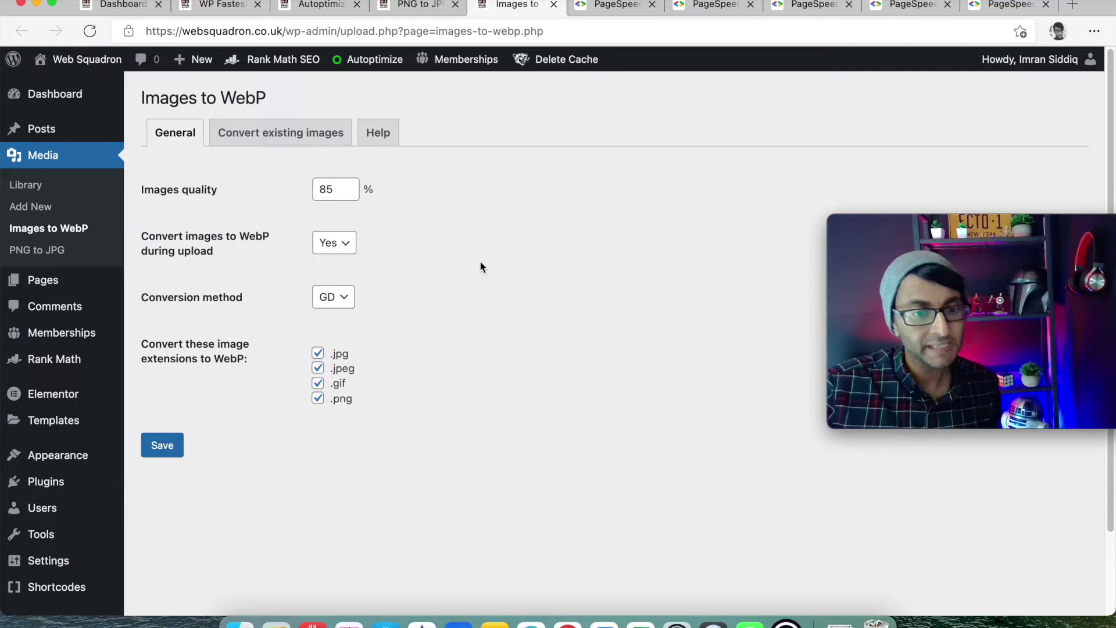
left_click(274, 138)
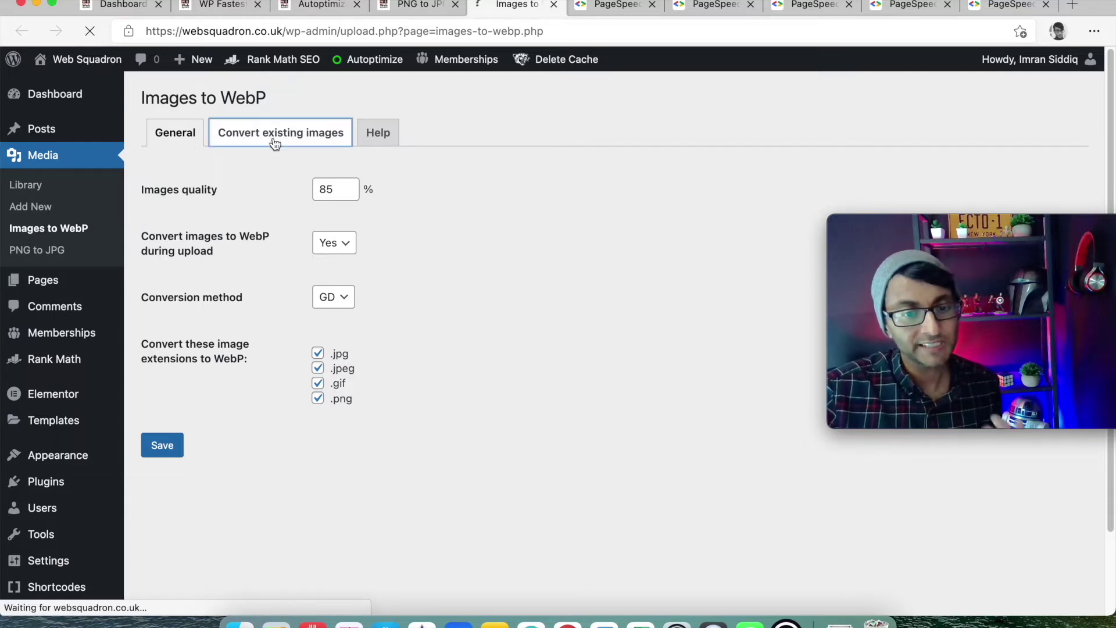
left_click(341, 253)
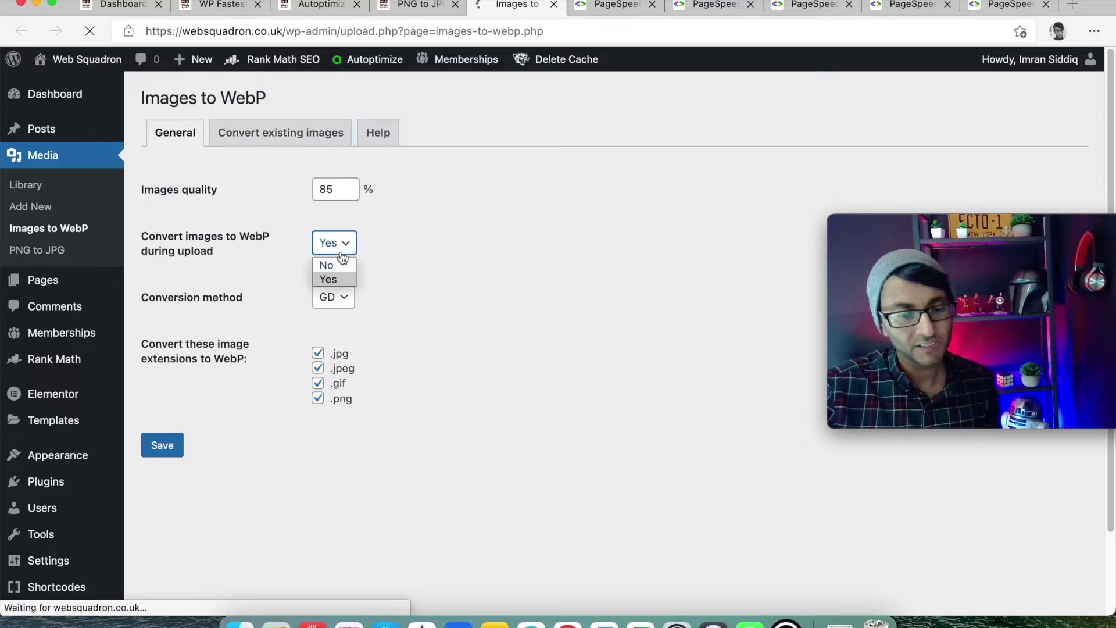
left_click(162, 458)
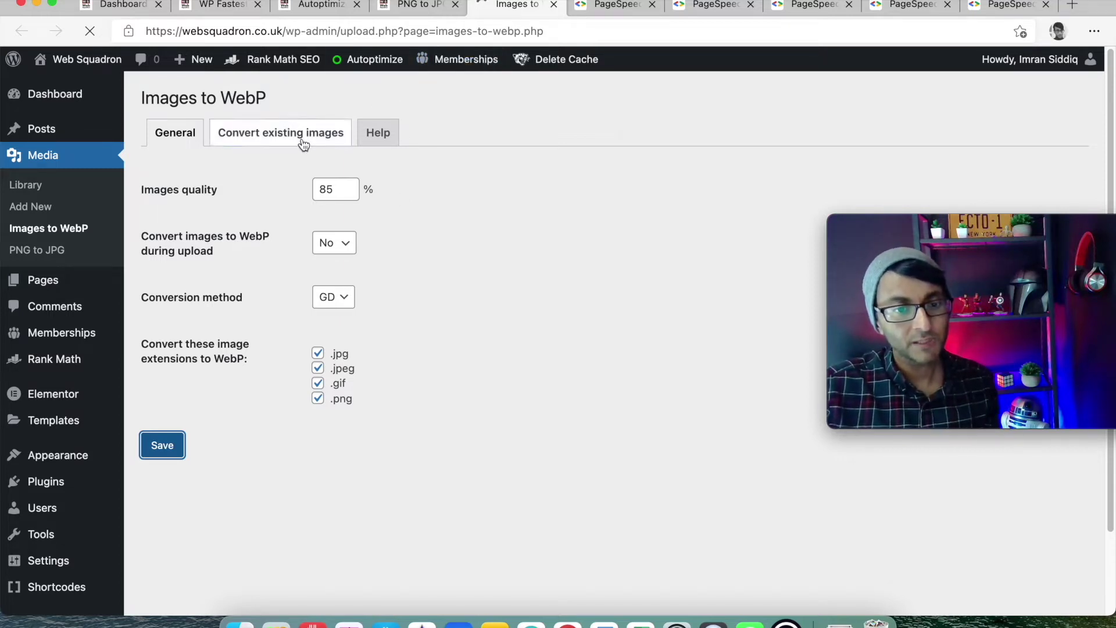
Select the uploads and ewww folders to scan for existing images to convert to WebP
left_click(224, 142)
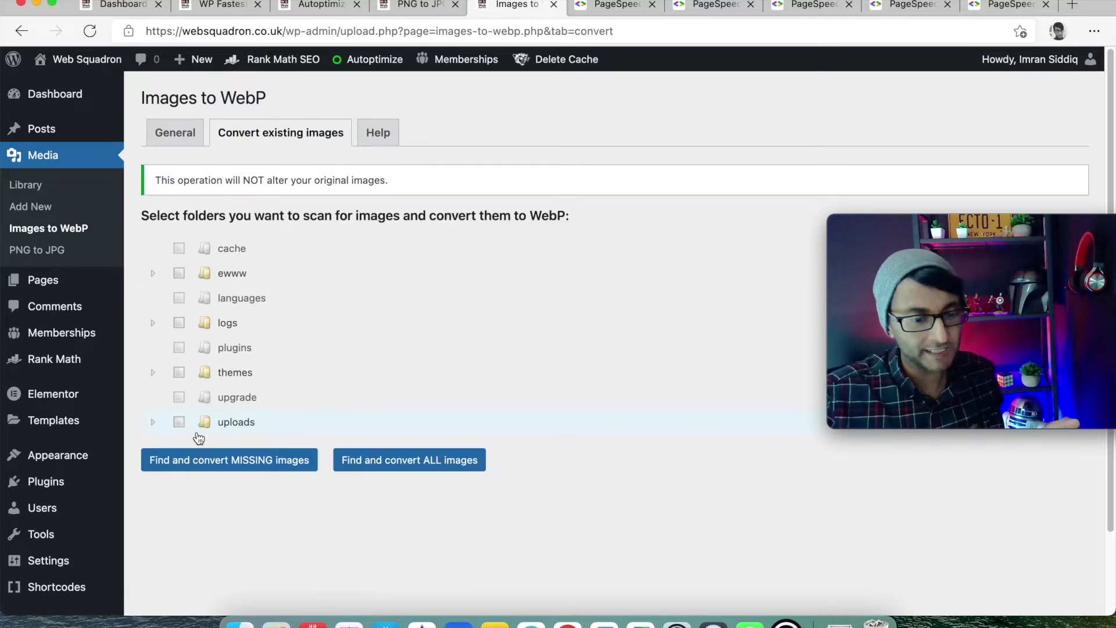
left_click(179, 422)
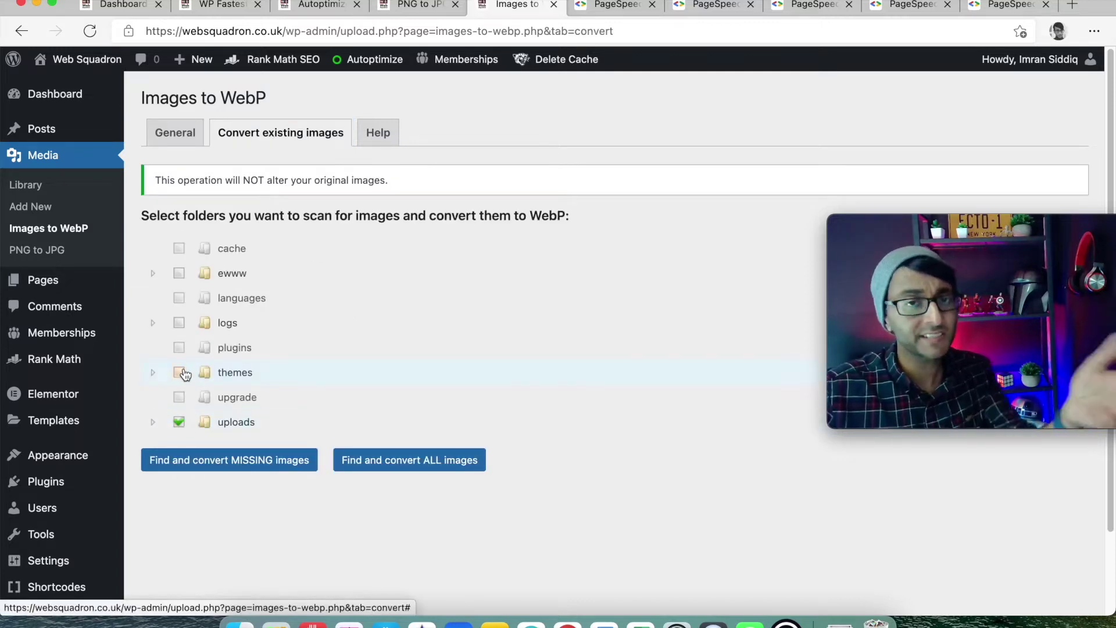
left_click(179, 273)
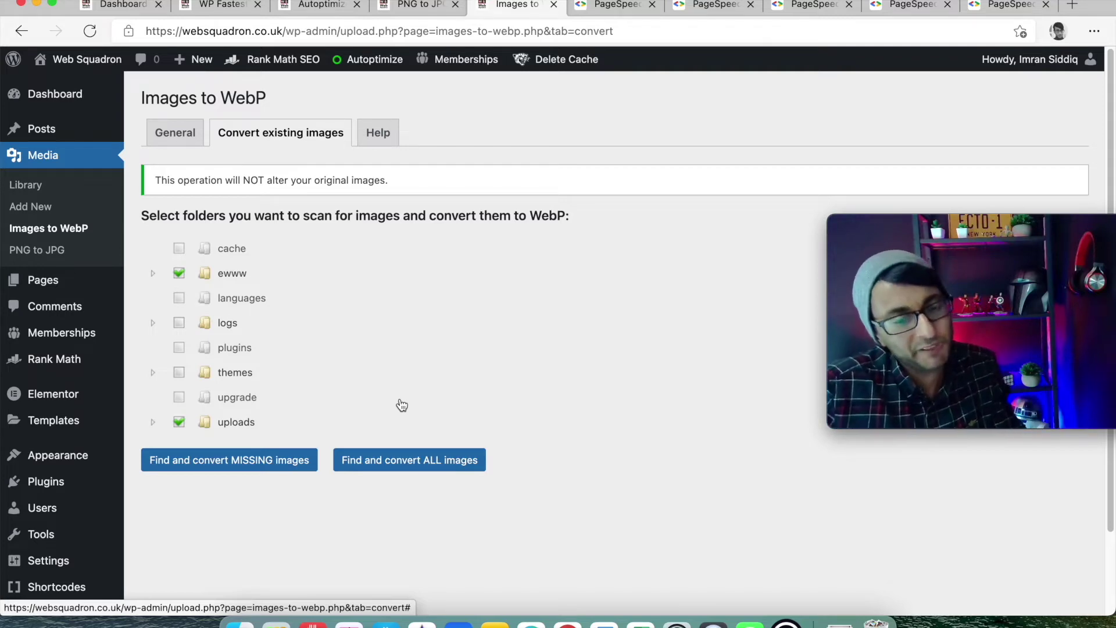
Review which caching, minify and combine options are enabled in the WP Fastest Cache settings
left_click(222, 5)
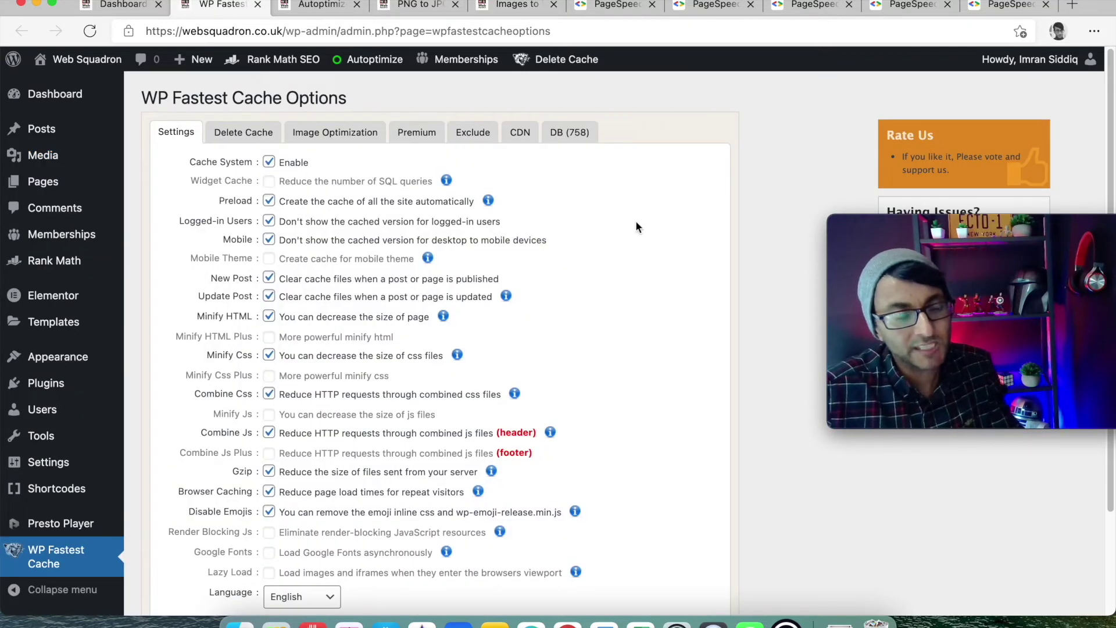
scroll(624, 287, "down", 2)
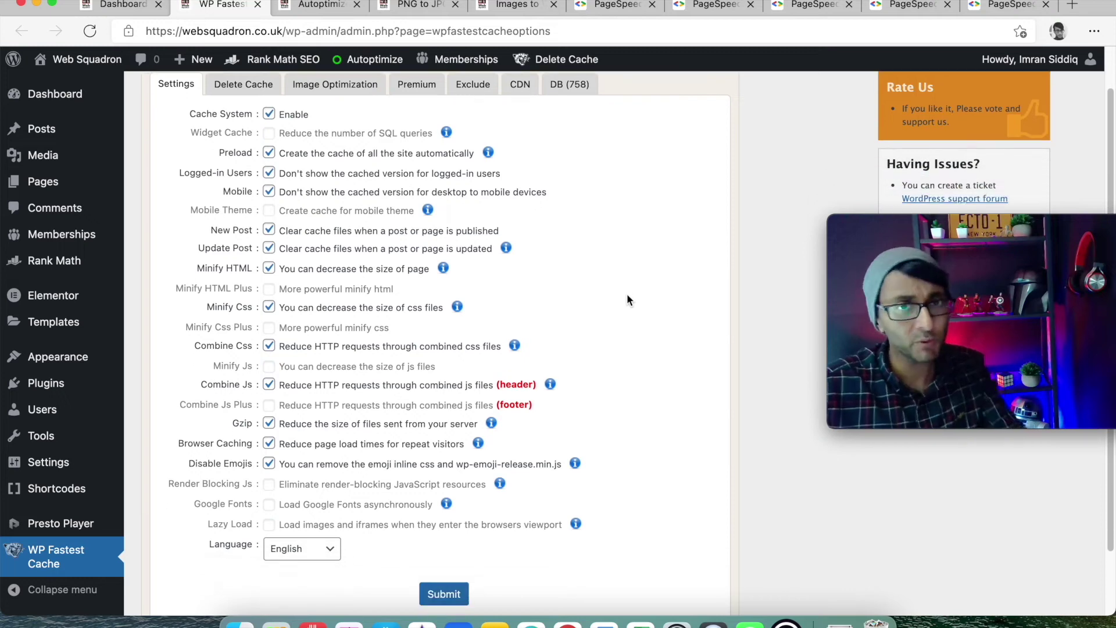
scroll(628, 300, "up", 1)
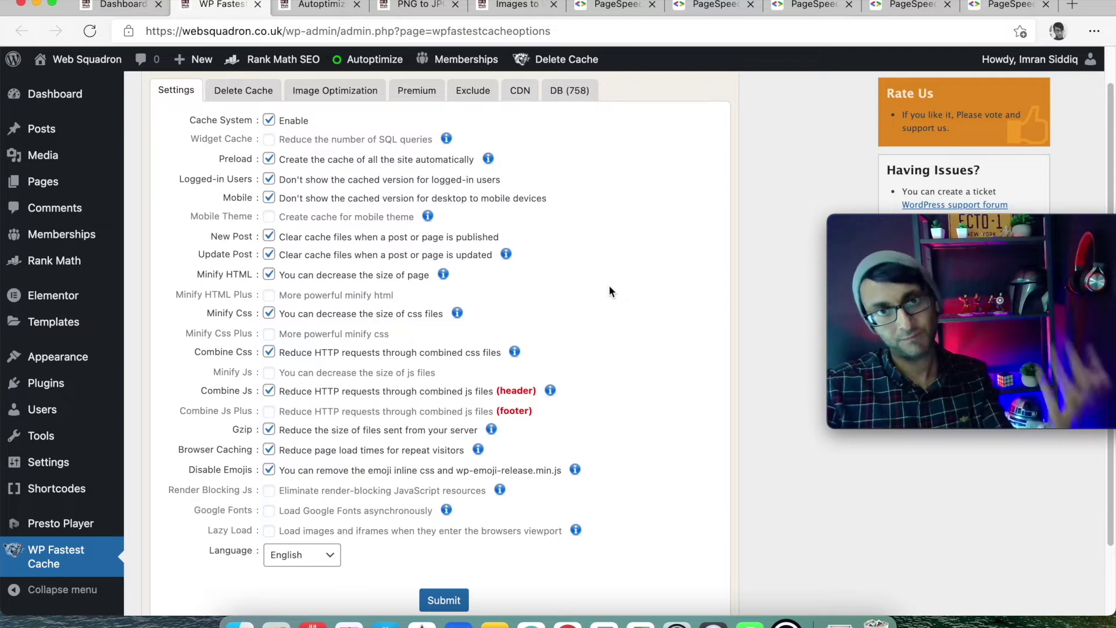
Examine Autoptimize's JavaScript options, including the aggregation settings and the list of excluded scripts
left_click(319, 7)
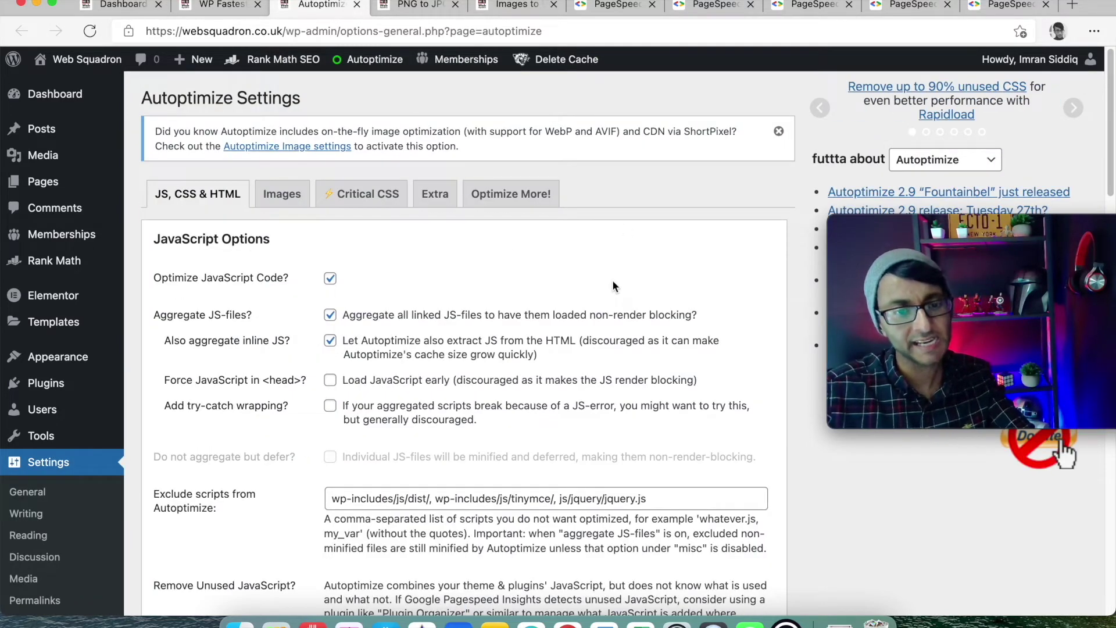
left_click_drag(232, 97, 135, 99)
left_click(401, 101)
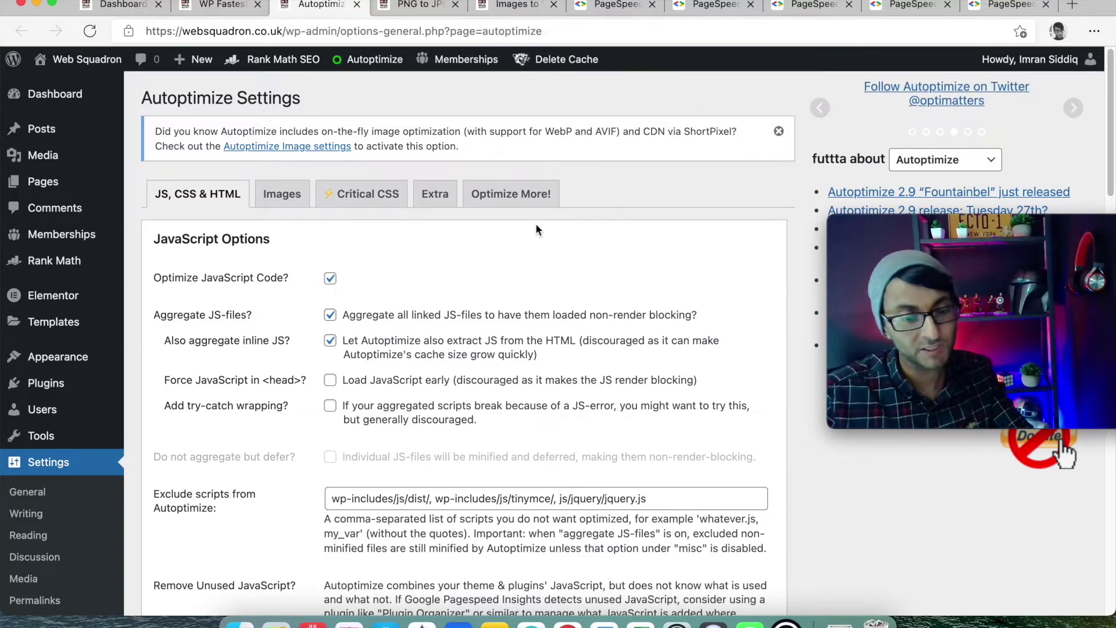
scroll(536, 225, "down", 1)
scroll(537, 226, "down", 5)
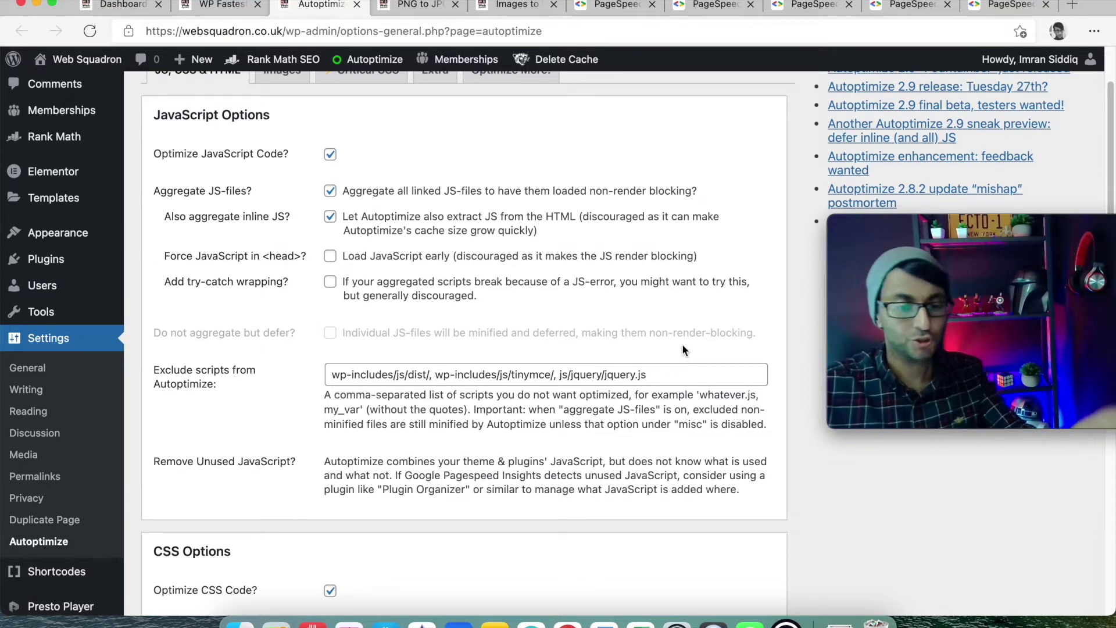
left_click(660, 375)
left_click_drag(660, 375, 330, 375)
left_click(668, 375)
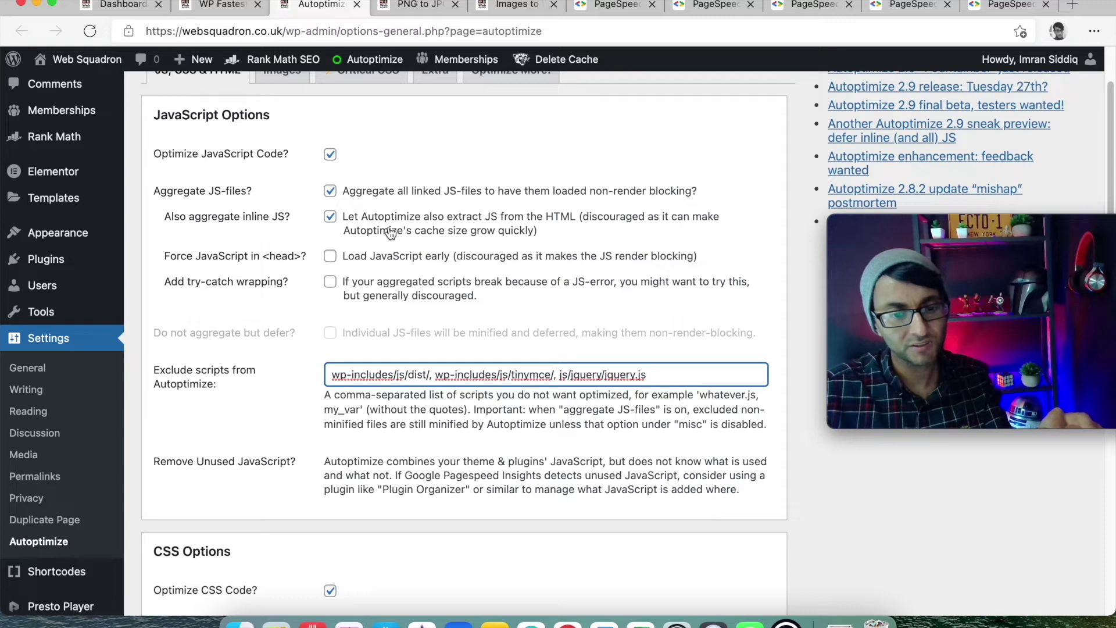
Examine Autoptimize's CSS options and excluded CSS list, plus its HTML, CDN, cache and miscellaneous options
scroll(491, 259, "down", 10)
scroll(499, 310, "up", 4)
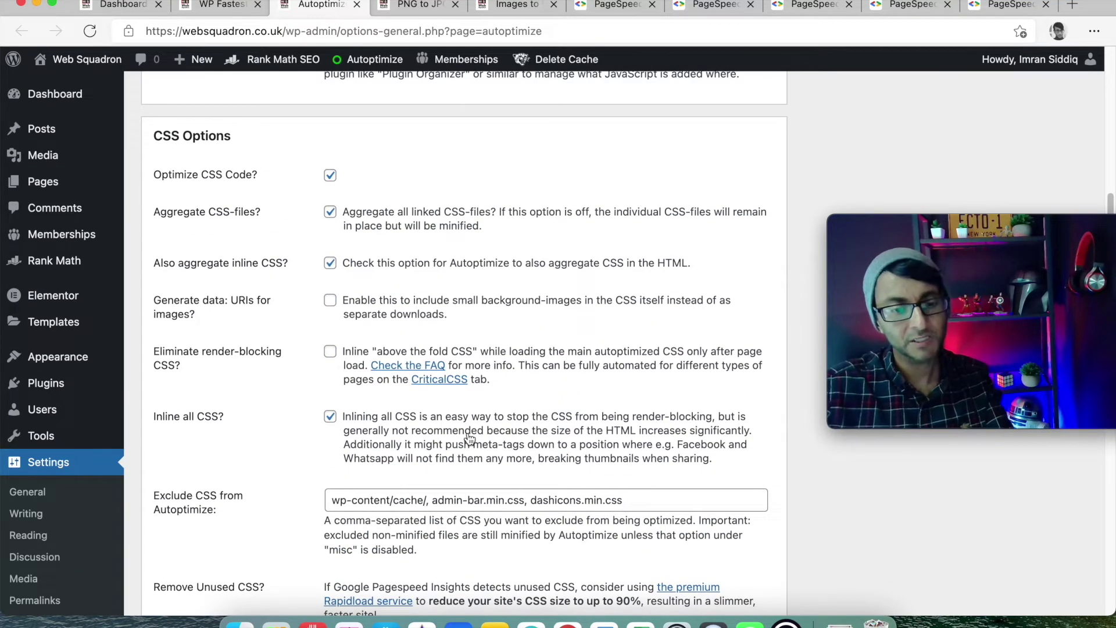
left_click(687, 502)
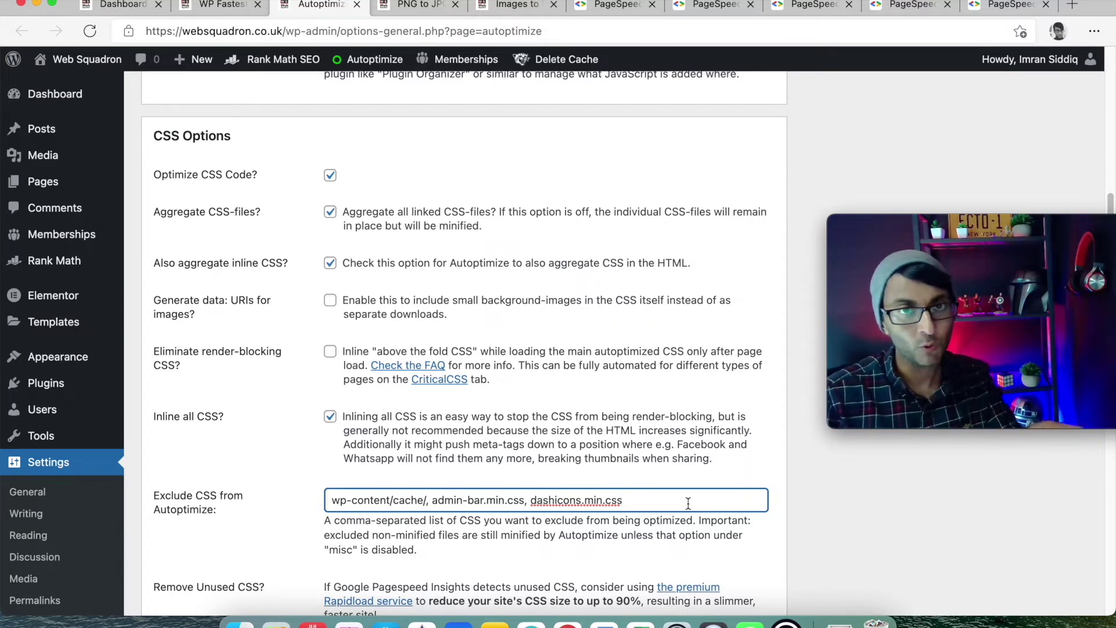
left_click_drag(687, 503, 524, 500)
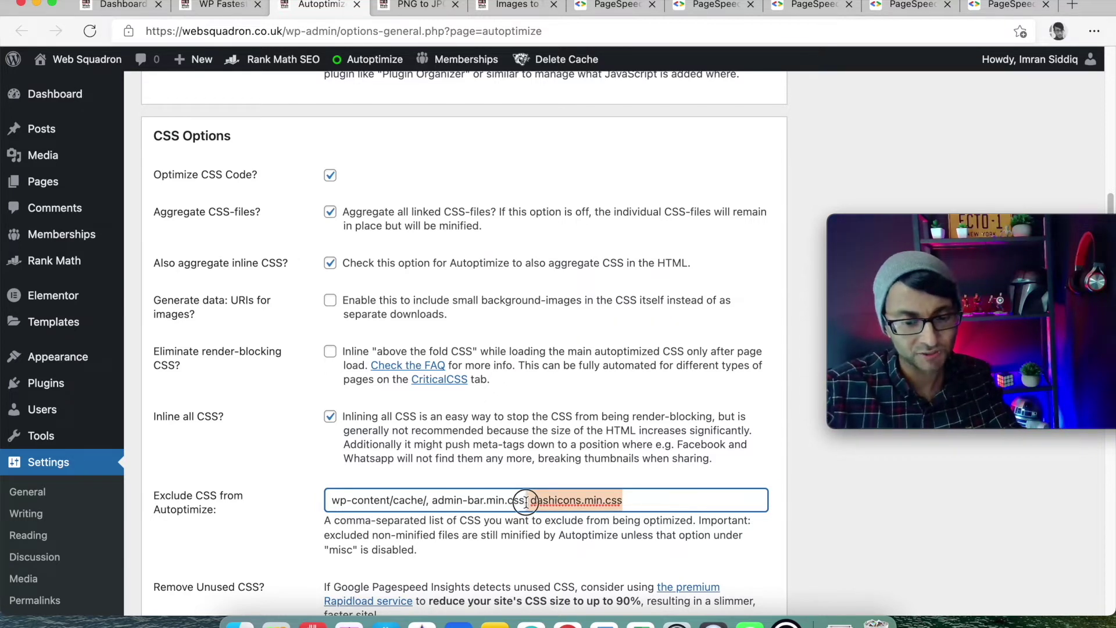
left_click(733, 481)
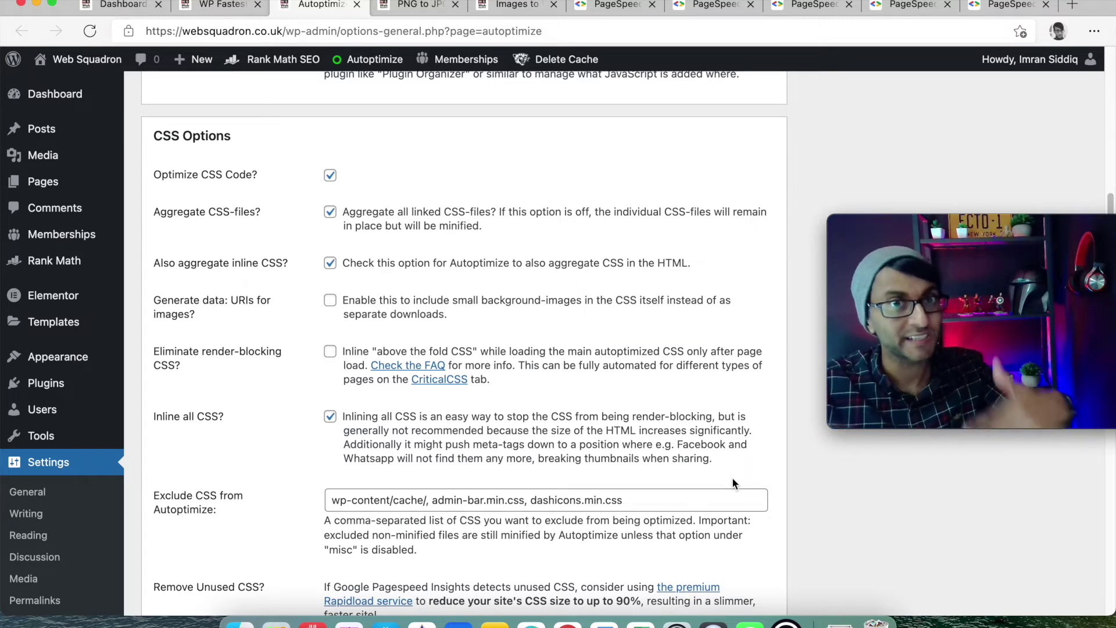
scroll(732, 482, "down", 10)
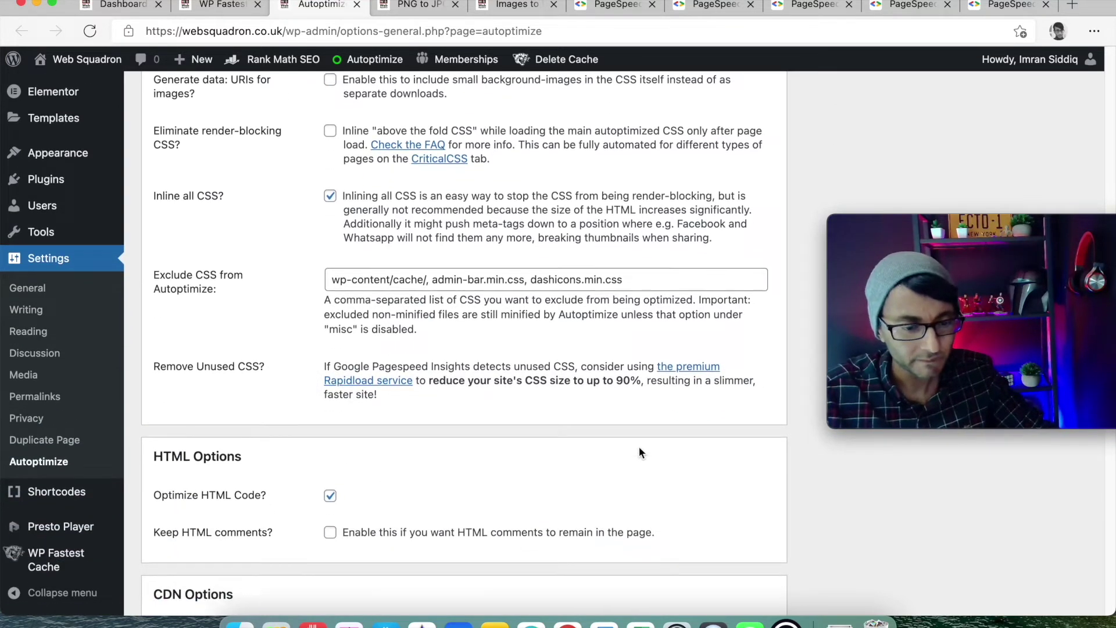
scroll(640, 449, "down", 1)
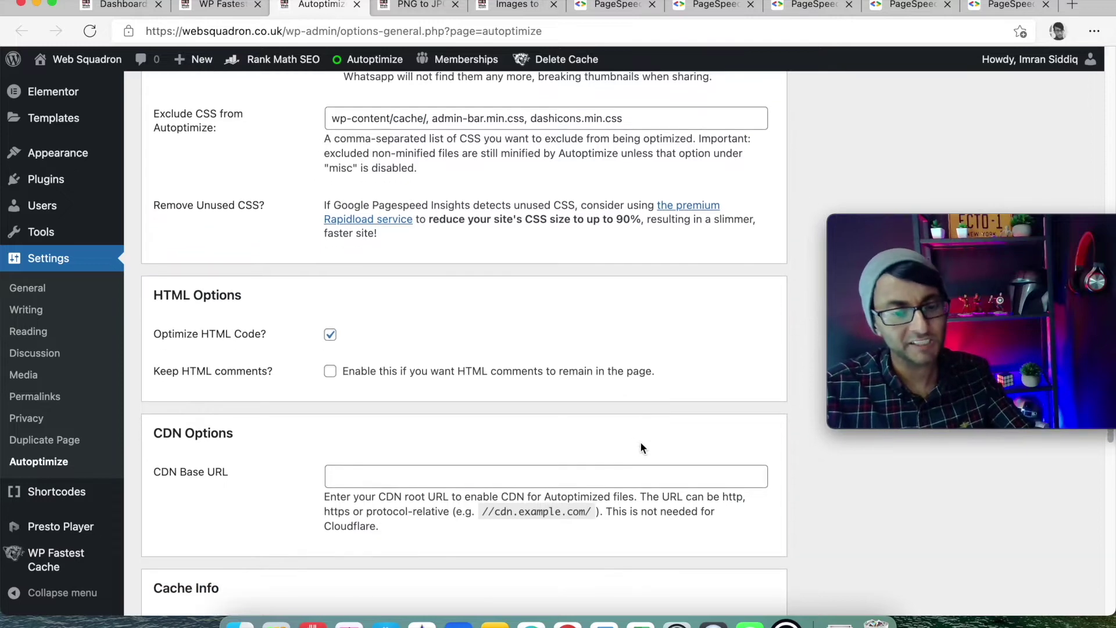
scroll(642, 448, "down", 15)
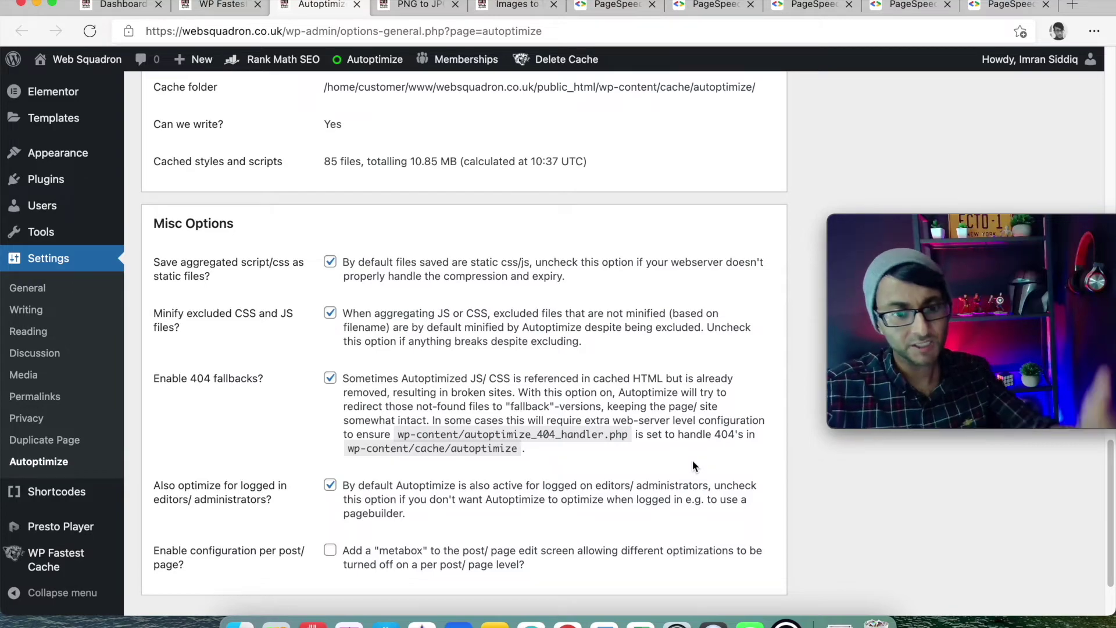
Review Autoptimize's image optimization settings, checking the lazy-load option and the lazy-load from nth image value
scroll(690, 463, "up", 20)
scroll(689, 460, "up", 2)
left_click(282, 172)
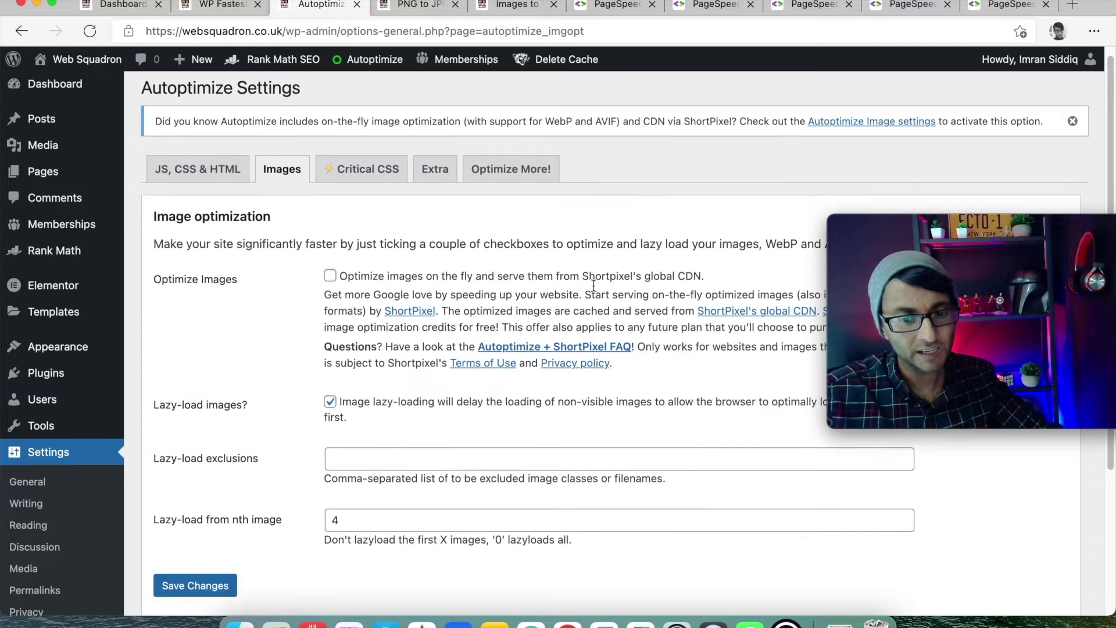
scroll(595, 291, "down", 2)
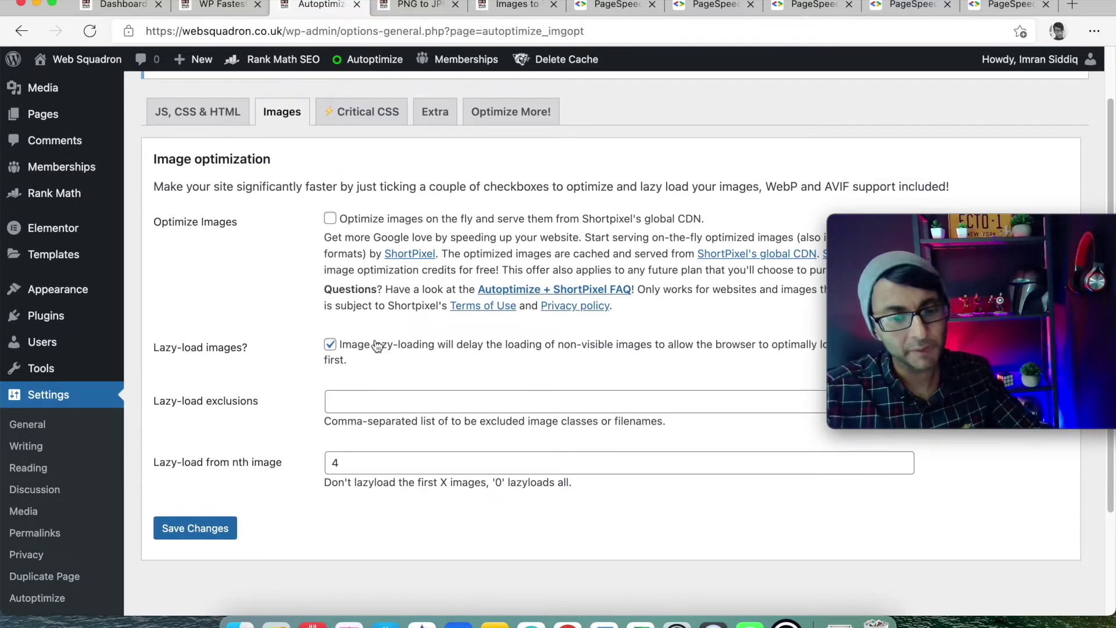
left_click(330, 346)
left_click(330, 345)
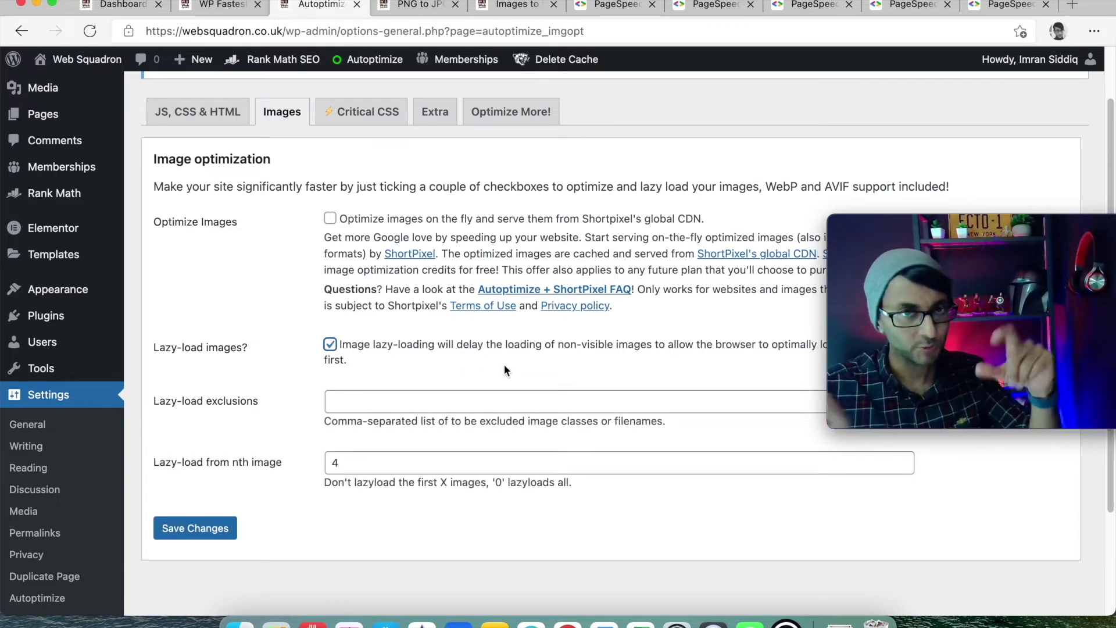
left_click_drag(351, 463, 312, 460)
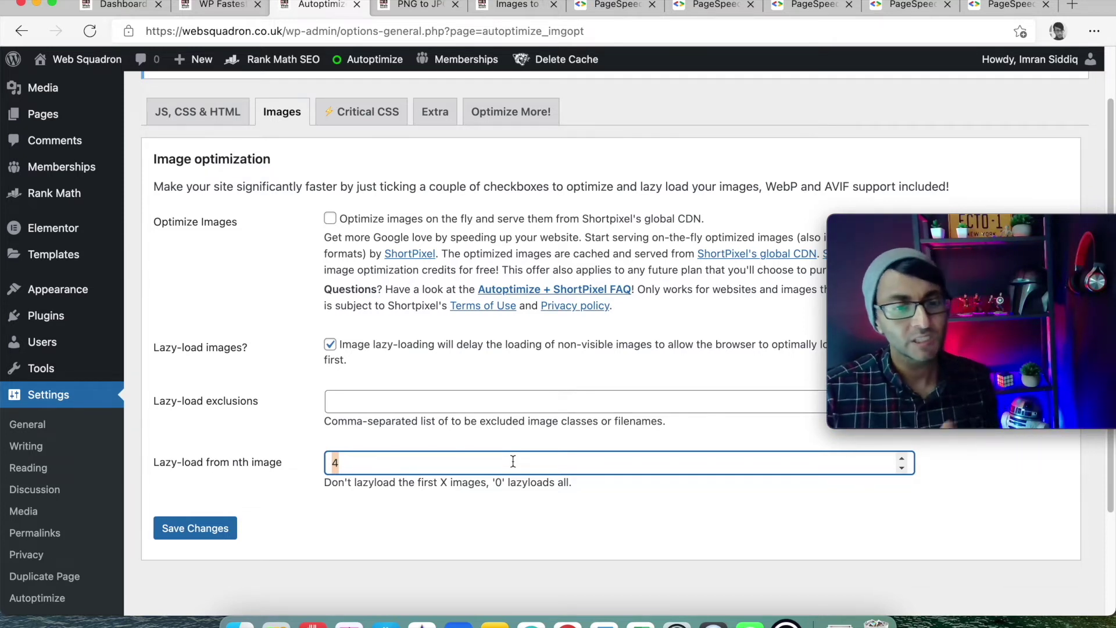
left_click(525, 511)
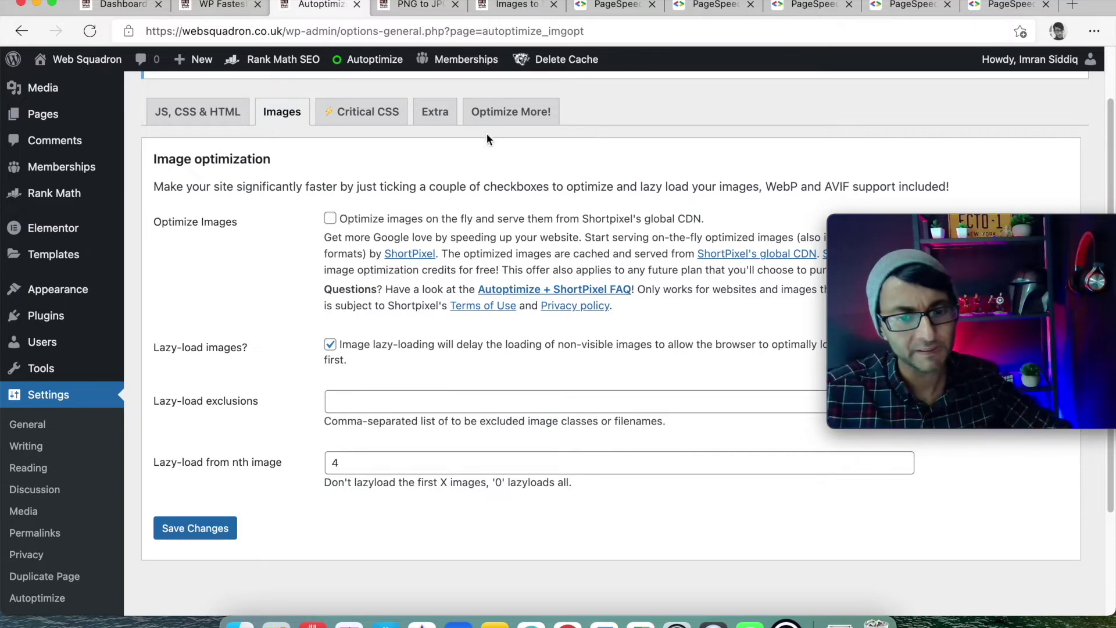
Review Autoptimize's Critical CSS section and its extra auto-optimizations, including the Google Fonts handling
left_click(420, 114)
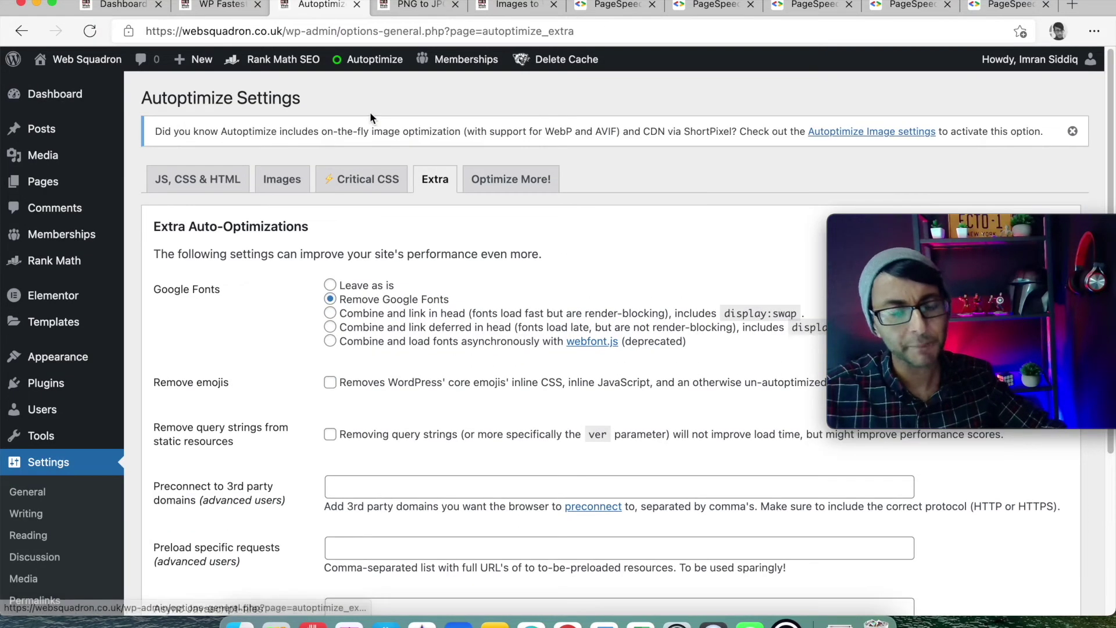
left_click(401, 179)
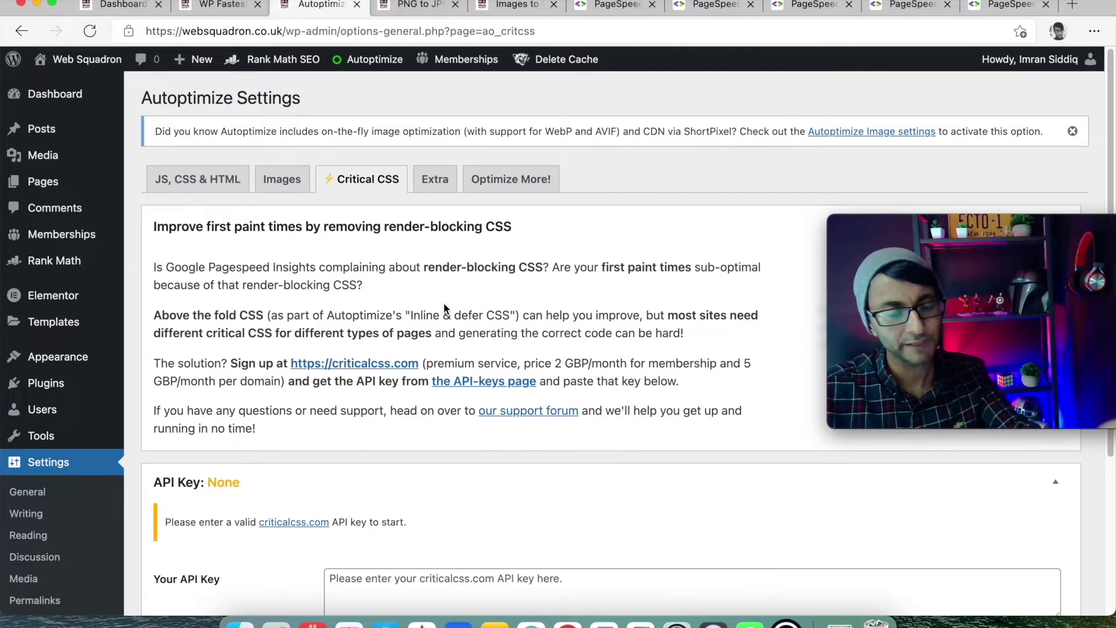
scroll(451, 305, "down", 4)
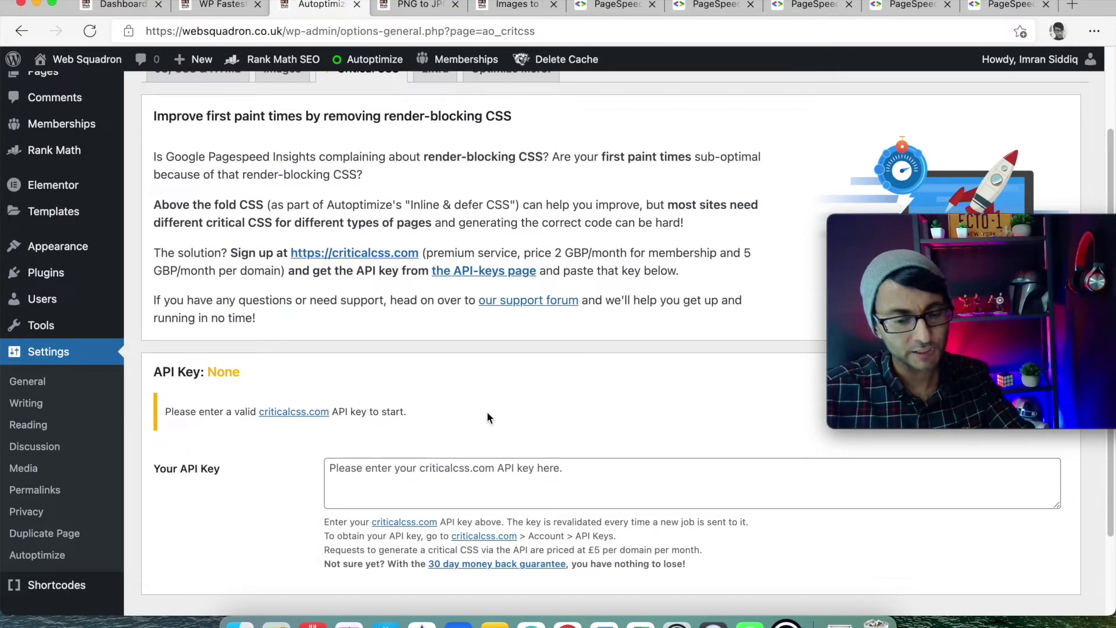
scroll(465, 110, "up", 4)
left_click(441, 179)
scroll(646, 288, "down", 4)
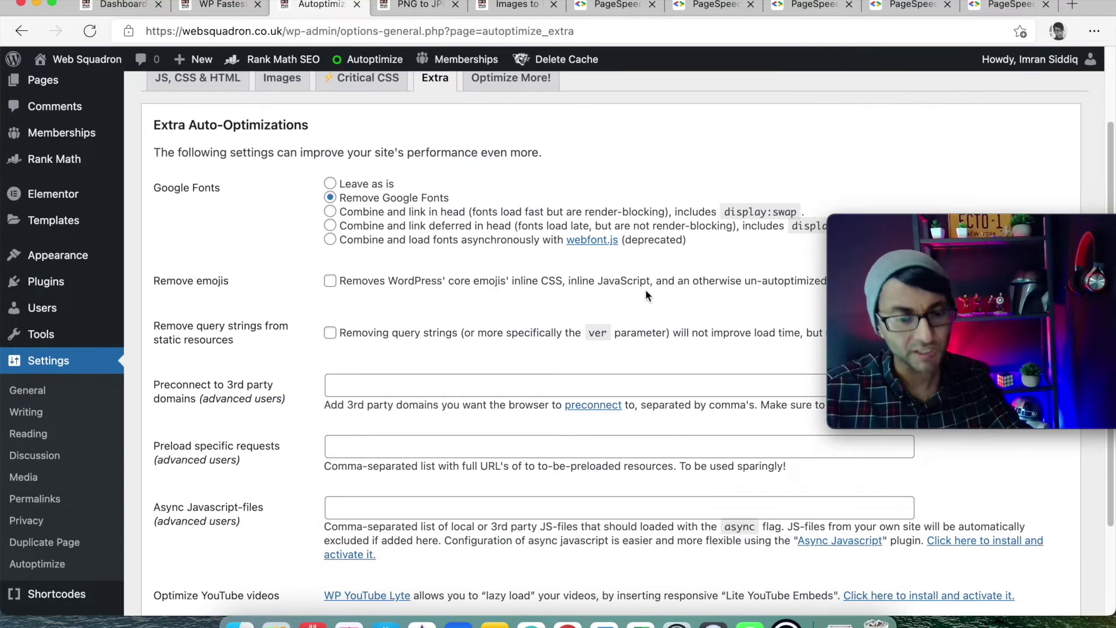
scroll(645, 291, "down", 1)
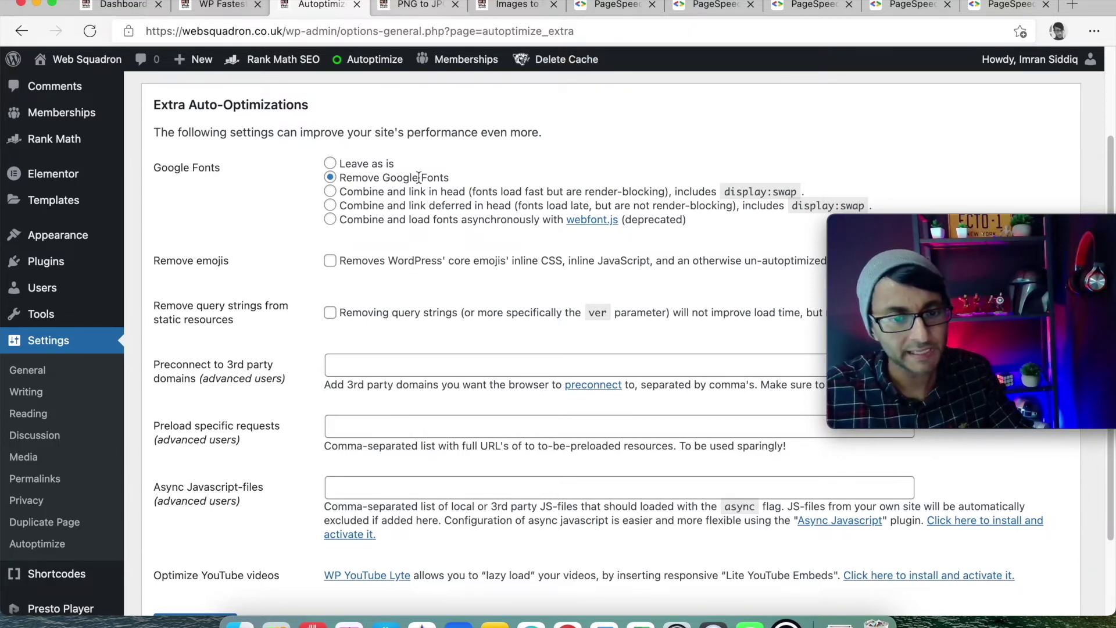
Delete the Autoptimize cache, plus the WP Fastest Cache cache together with its minified CSS/JS
scroll(500, 183, "up", 3)
scroll(492, 193, "down", 6)
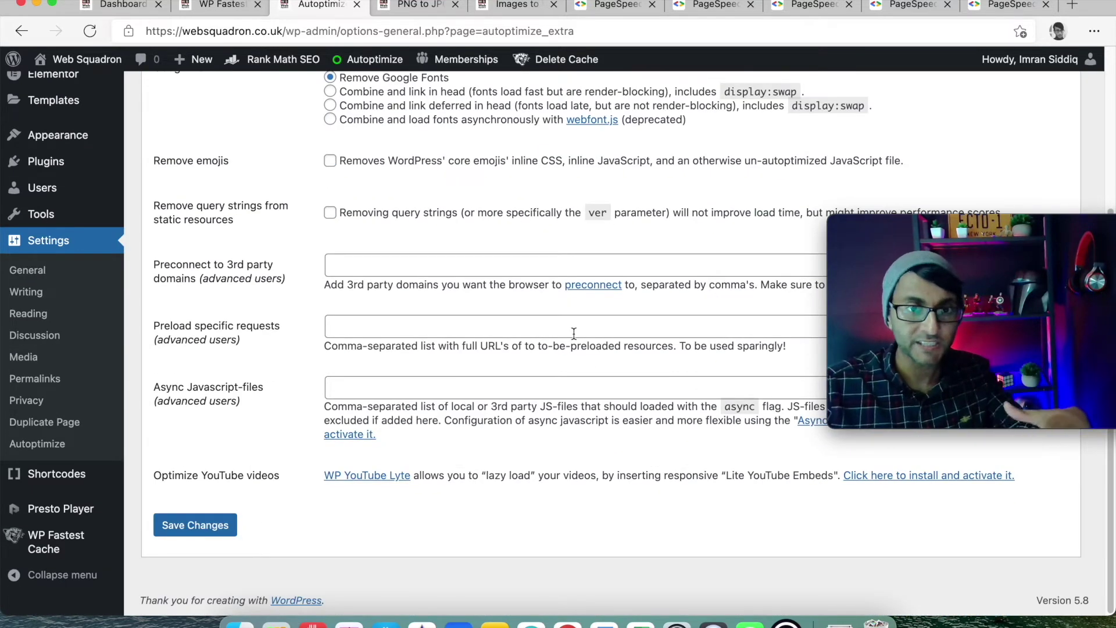
mouse_move(374, 69)
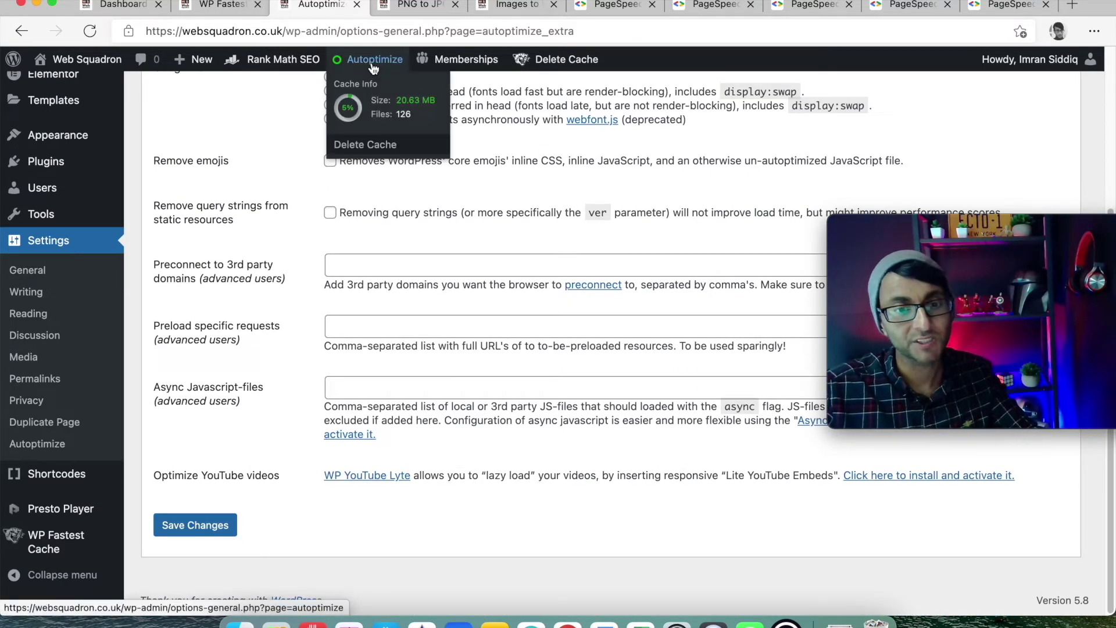
left_click(393, 144)
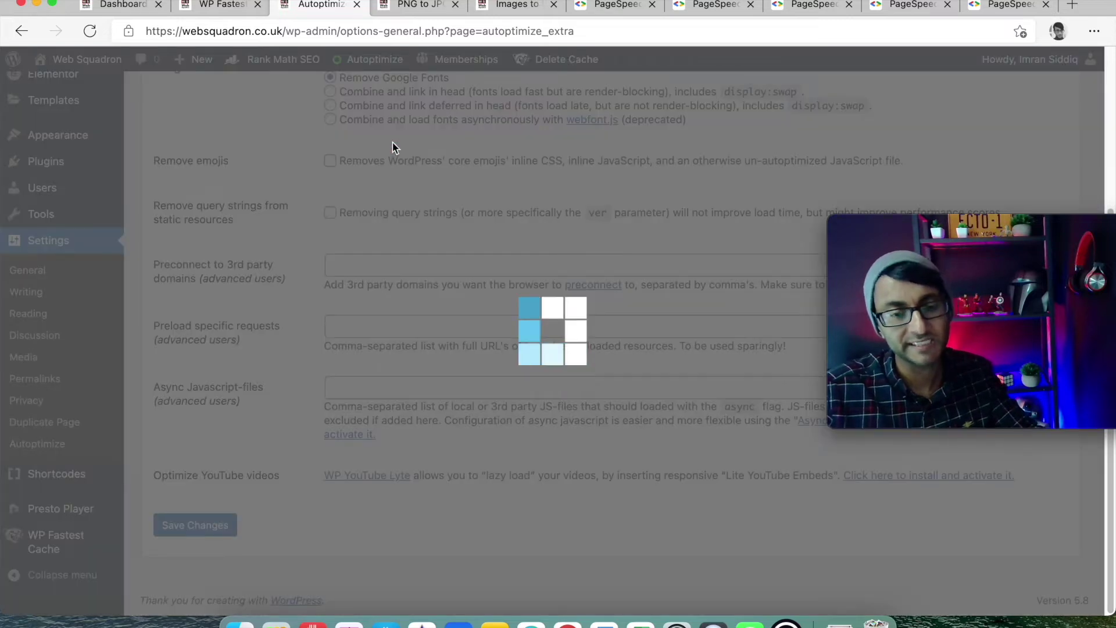
mouse_move(553, 61)
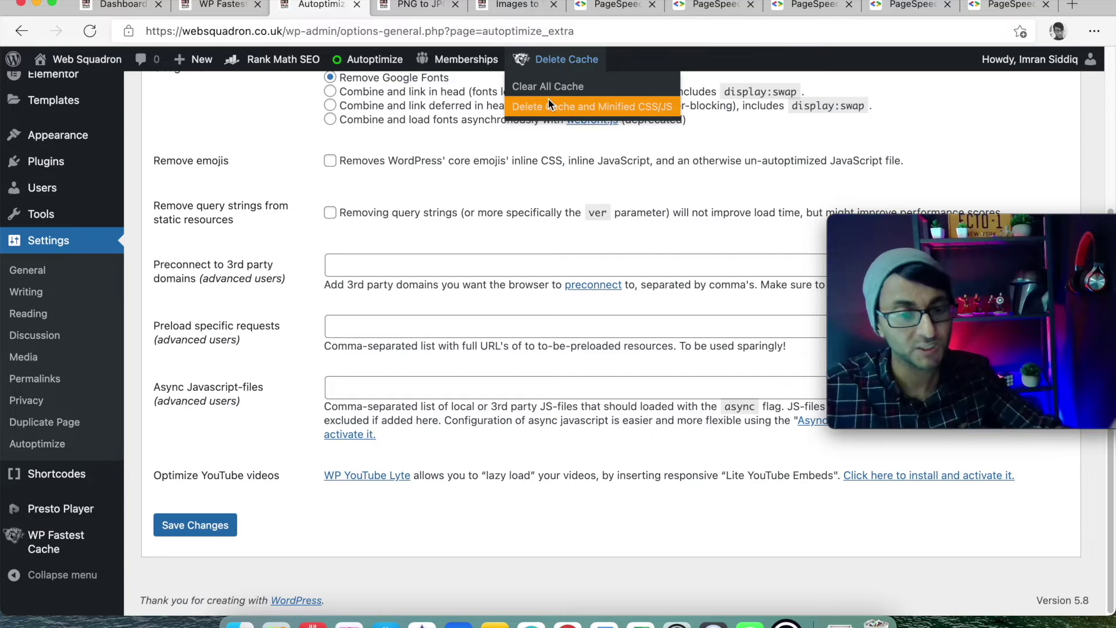
left_click(549, 99)
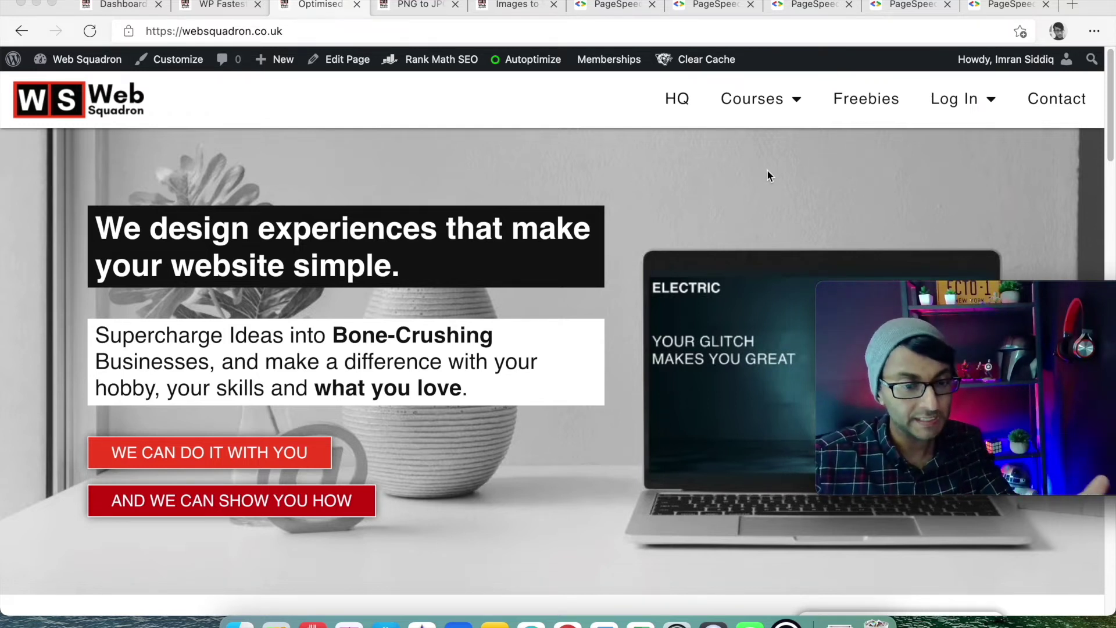
Examine the live homepage's hero section, including the background image, headline and laptop mockup image
scroll(767, 170, "down", 1)
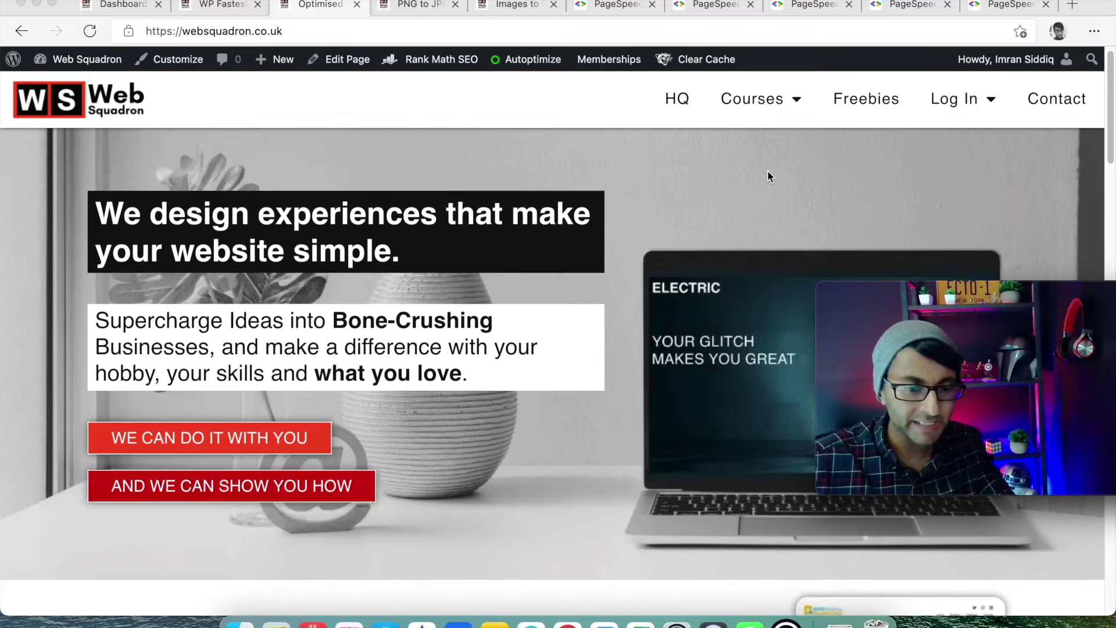
scroll(706, 262, "down", 2)
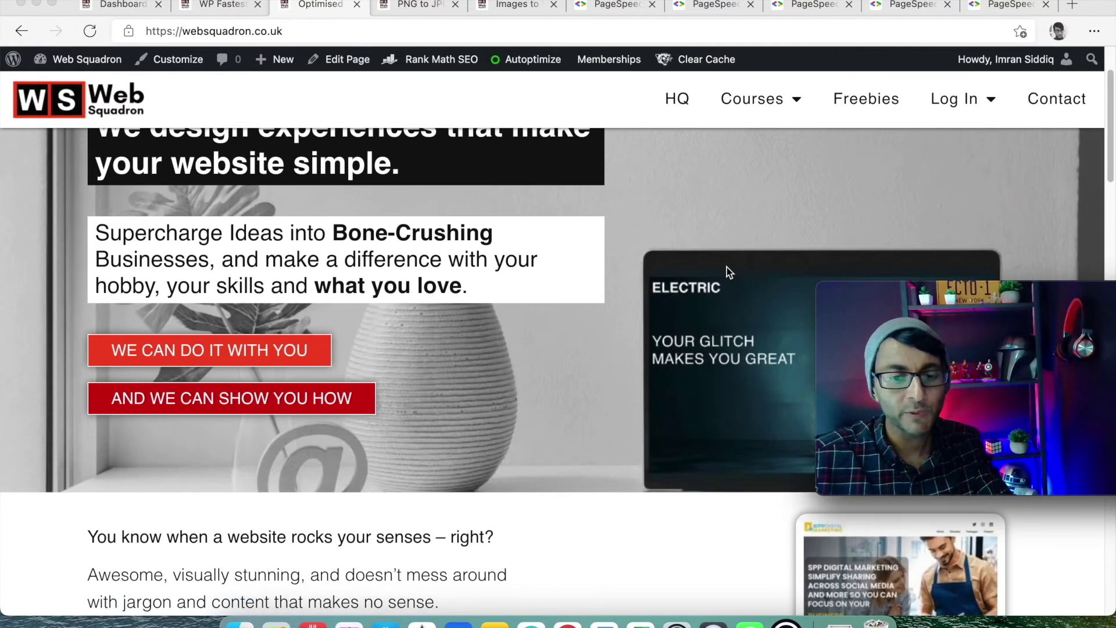
scroll(726, 270, "down", 5)
scroll(727, 269, "up", 7)
left_click_drag(884, 217, 419, 36)
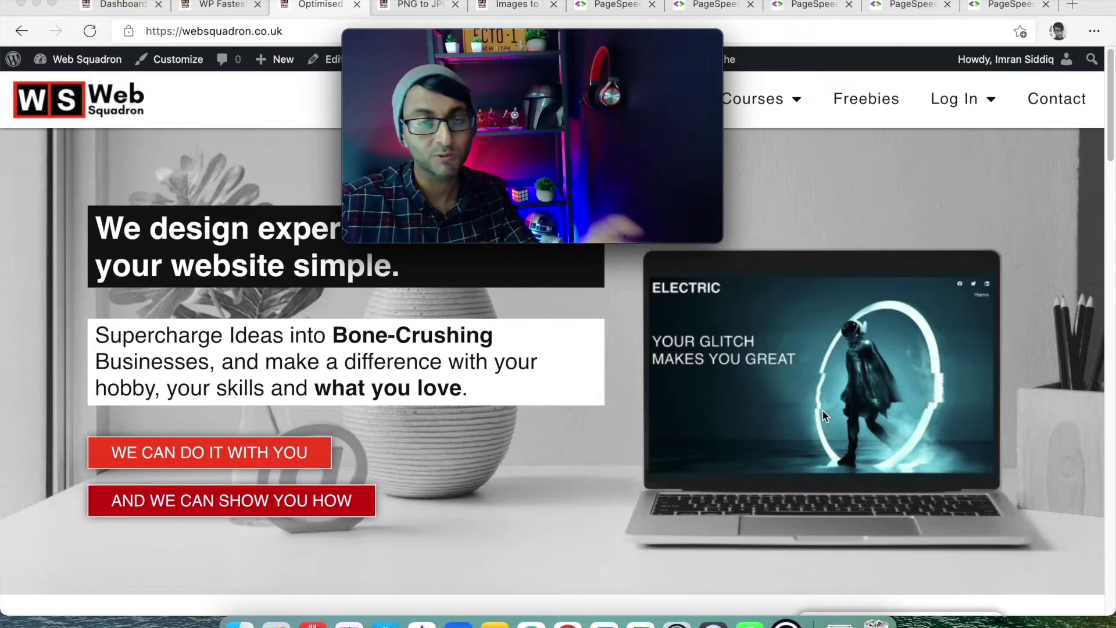
left_click_drag(616, 57, 1087, 182)
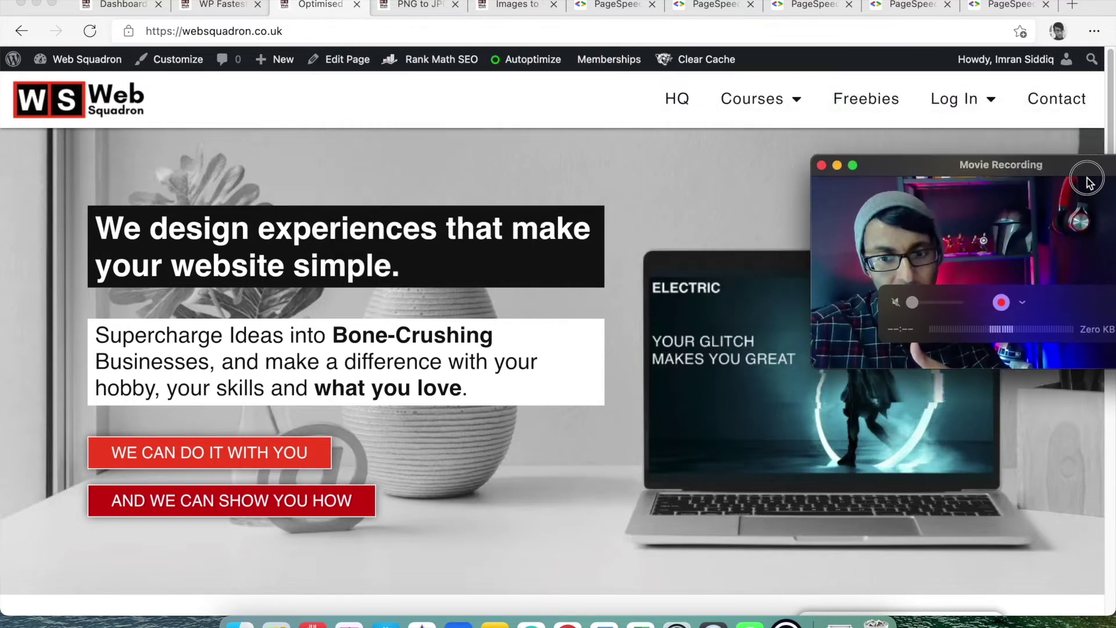
scroll(663, 287, "up", 3)
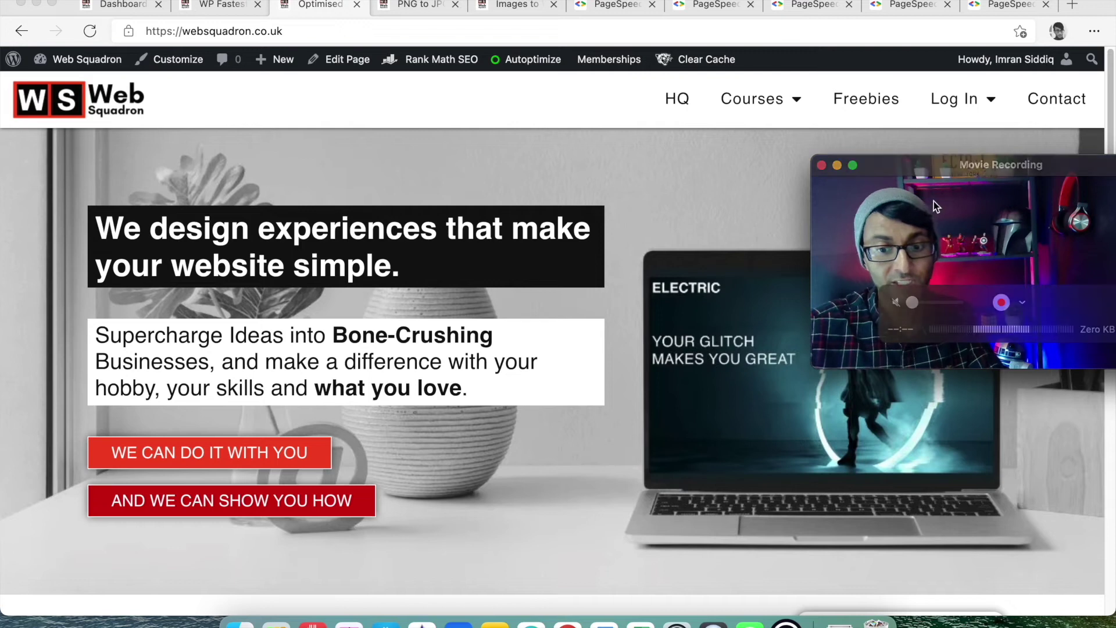
left_click_drag(951, 167, 534, 70)
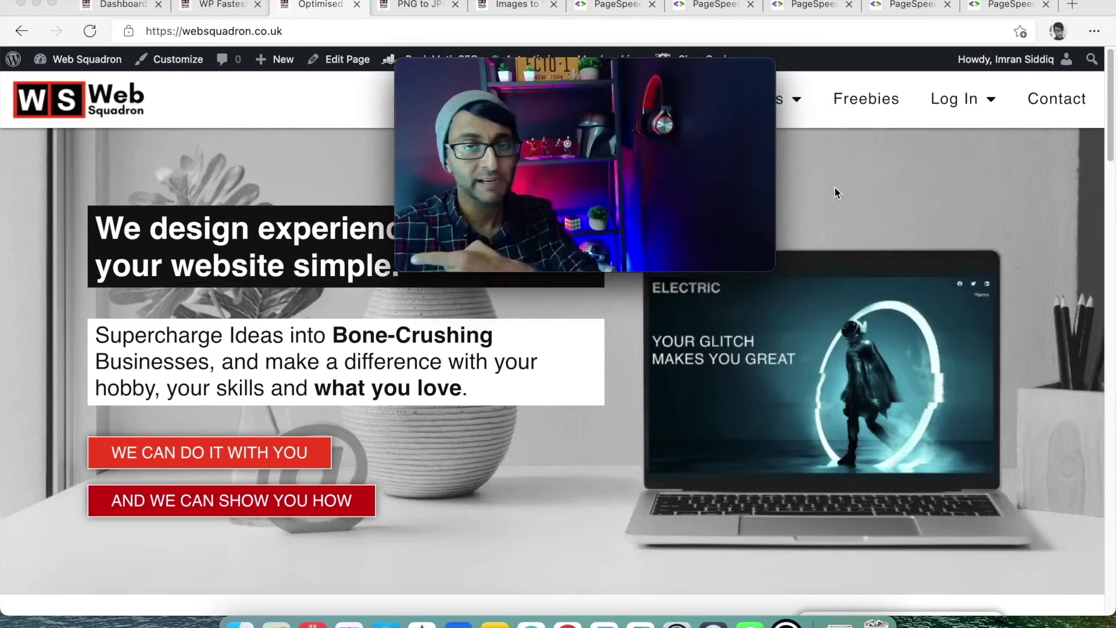
mouse_move(710, 119)
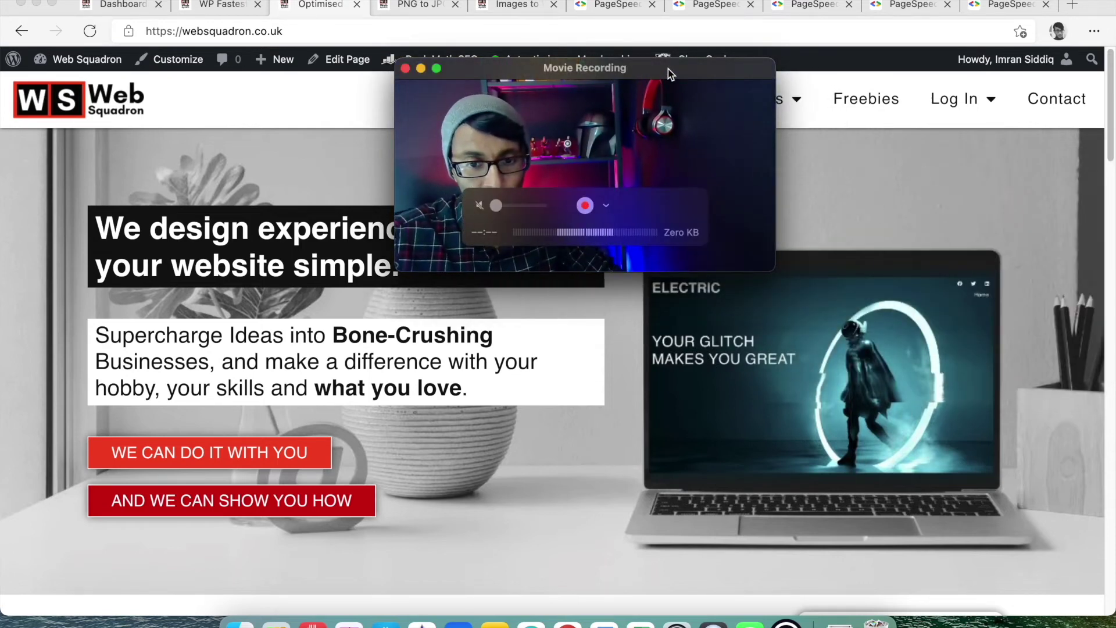
Examine the homepage's client testimonial cards for locum-smart.co.uk and sppdigitalmarketing.co.uk and their website images
left_click_drag(667, 71, 1021, 154)
scroll(544, 306, "down", 5)
scroll(547, 322, "down", 3)
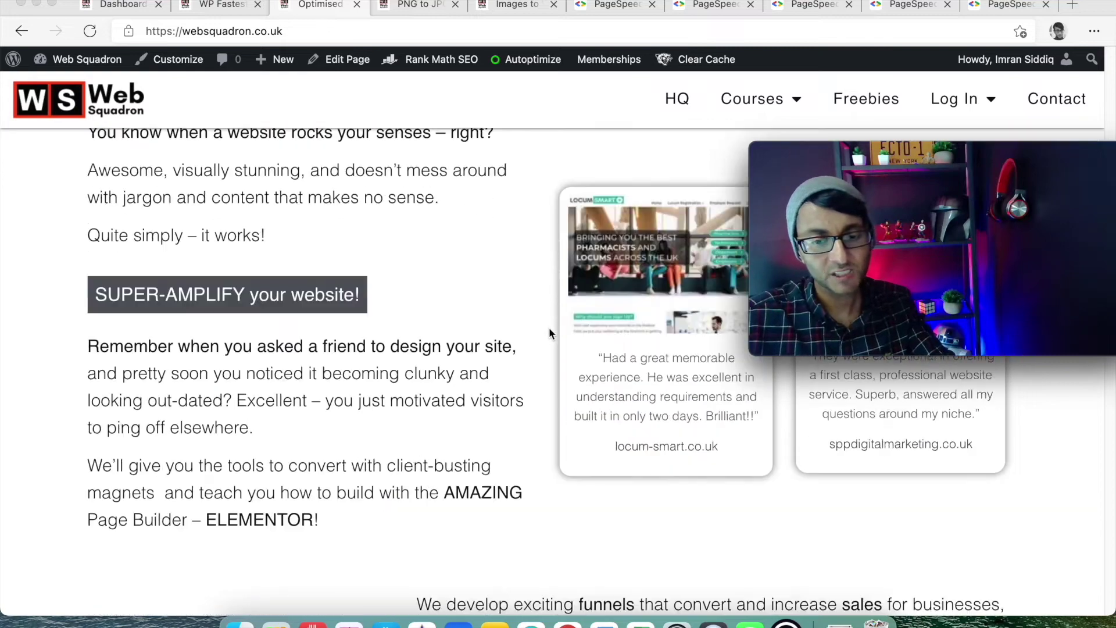
left_click_drag(1058, 212, 455, 85)
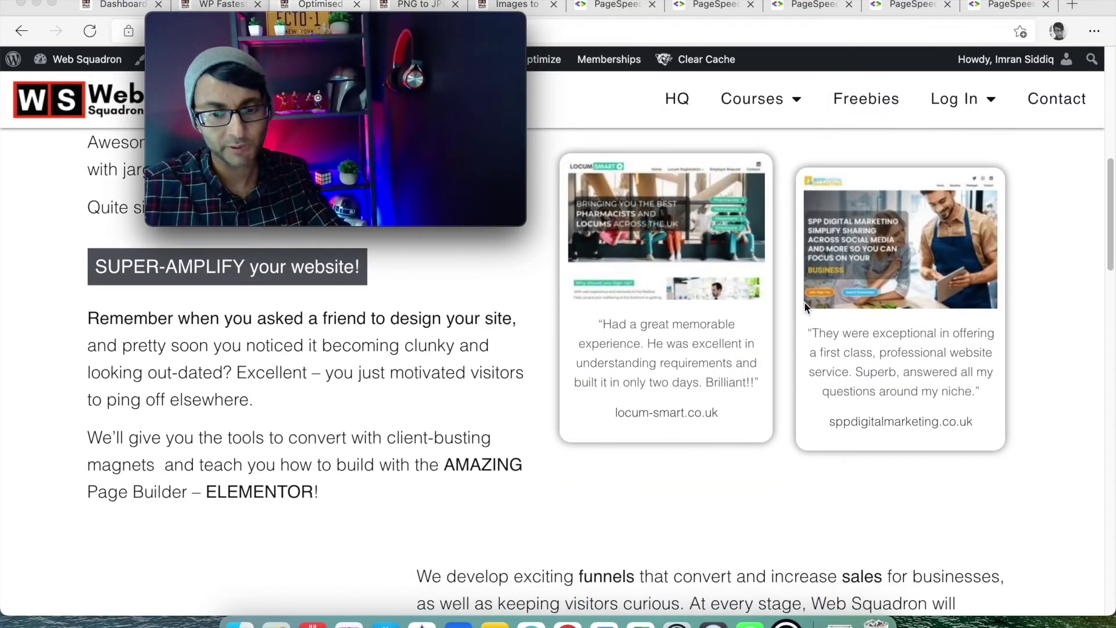
scroll(820, 325, "up", 5)
scroll(870, 423, "down", 4)
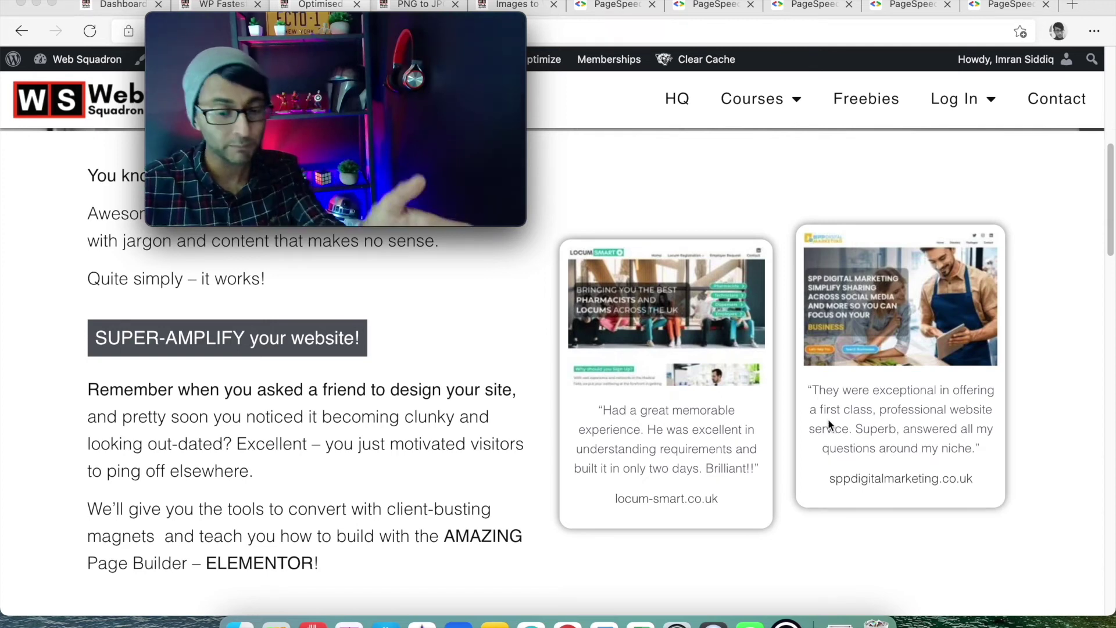
scroll(856, 423, "down", 2)
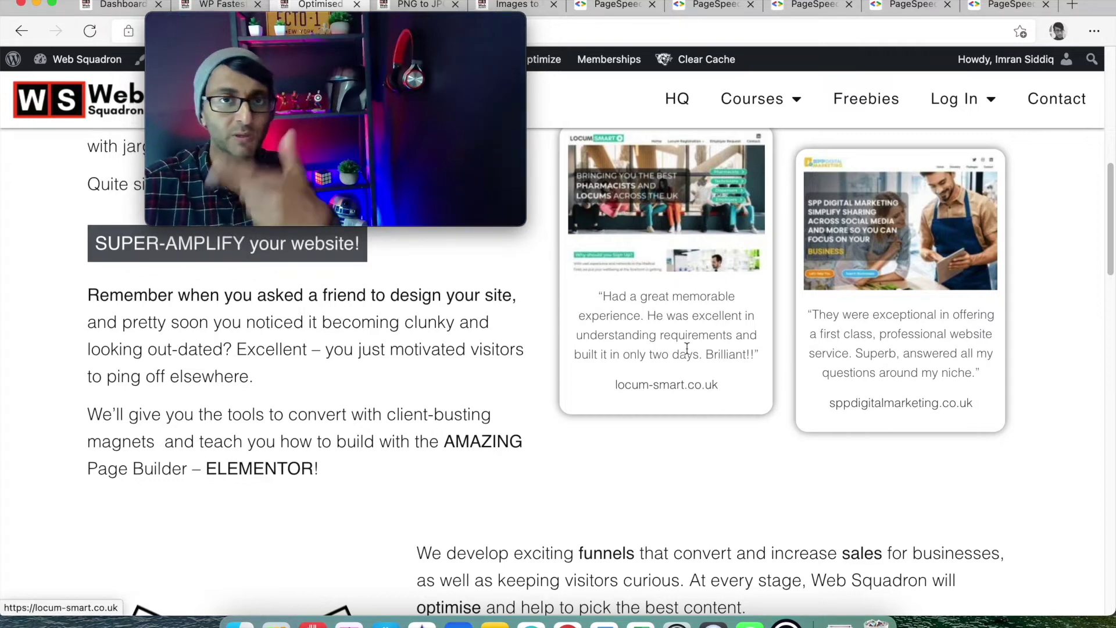
left_click_drag(437, 61, 1107, 282)
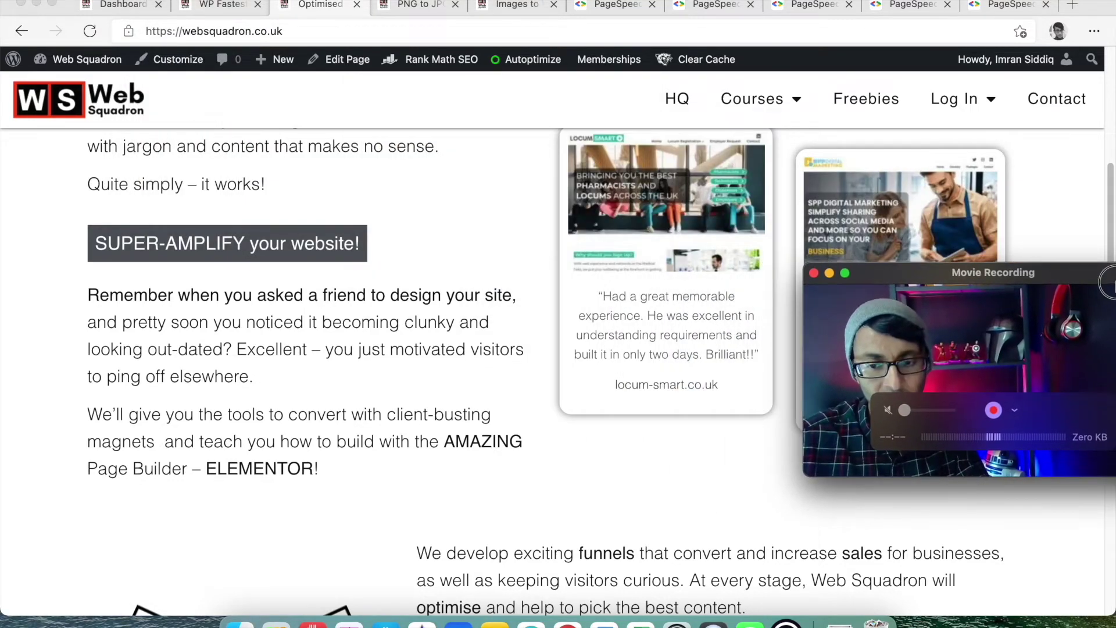
Inspect the four icon graphics beside the homepage text about funnels, SEO and performance
scroll(642, 448, "down", 7)
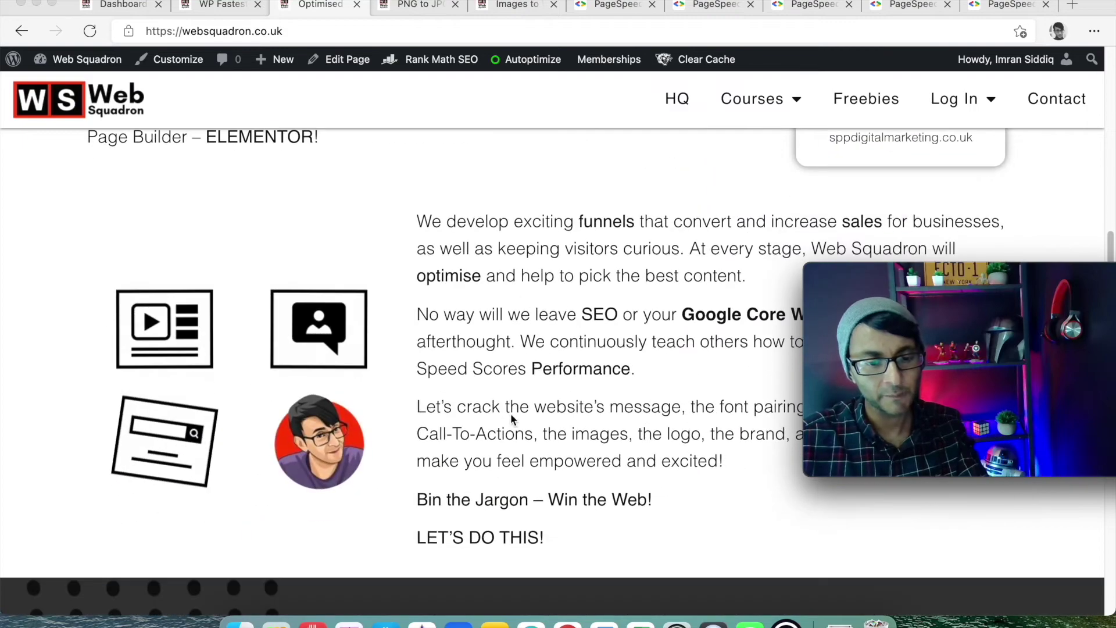
scroll(349, 410, "up", 4)
scroll(334, 408, "down", 4)
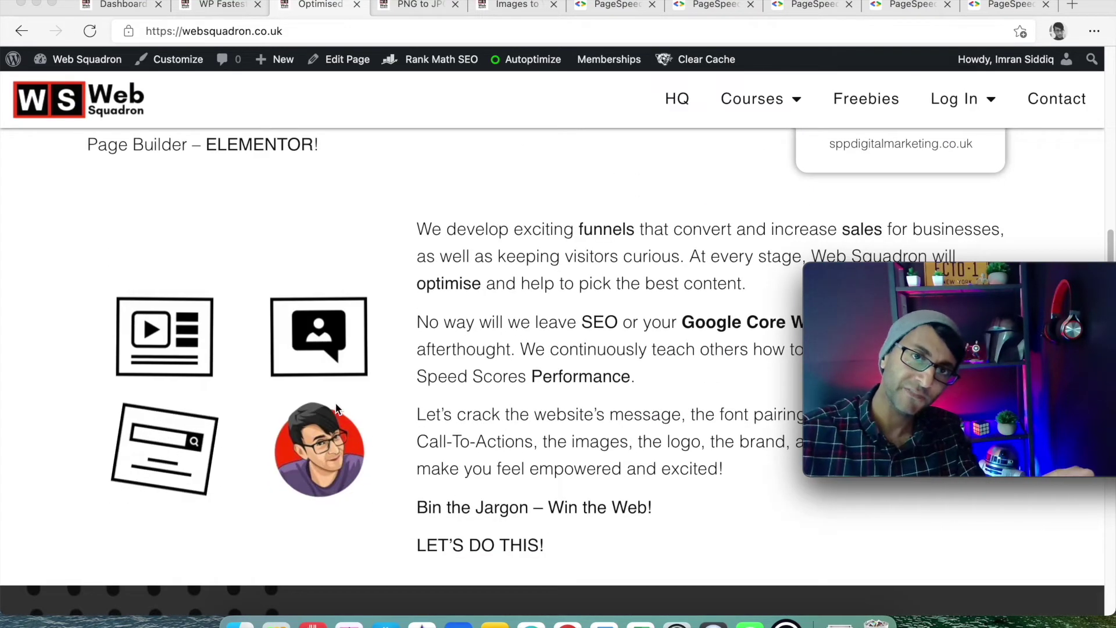
scroll(348, 392, "down", 3)
scroll(349, 391, "up", 10)
scroll(340, 407, "down", 10)
Review the homepage's lower sections, covering the do-it-yourself, guide, freebies and client portfolio blocks, and return to the hero section
scroll(511, 407, "down", 6)
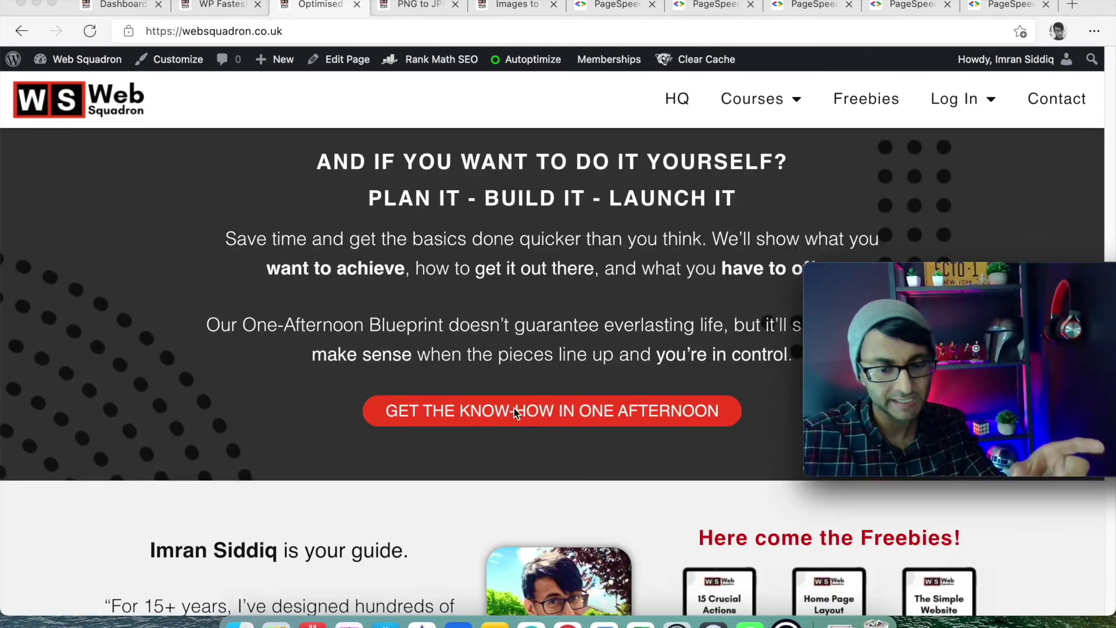
scroll(514, 411, "down", 7)
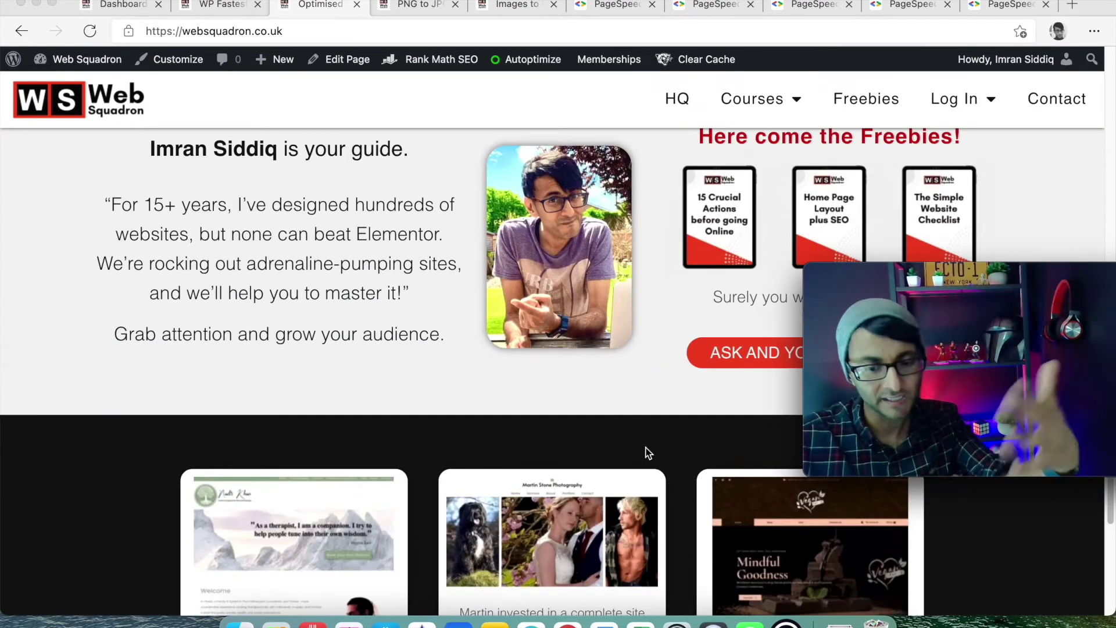
scroll(647, 449, "down", 7)
scroll(648, 444, "up", 15)
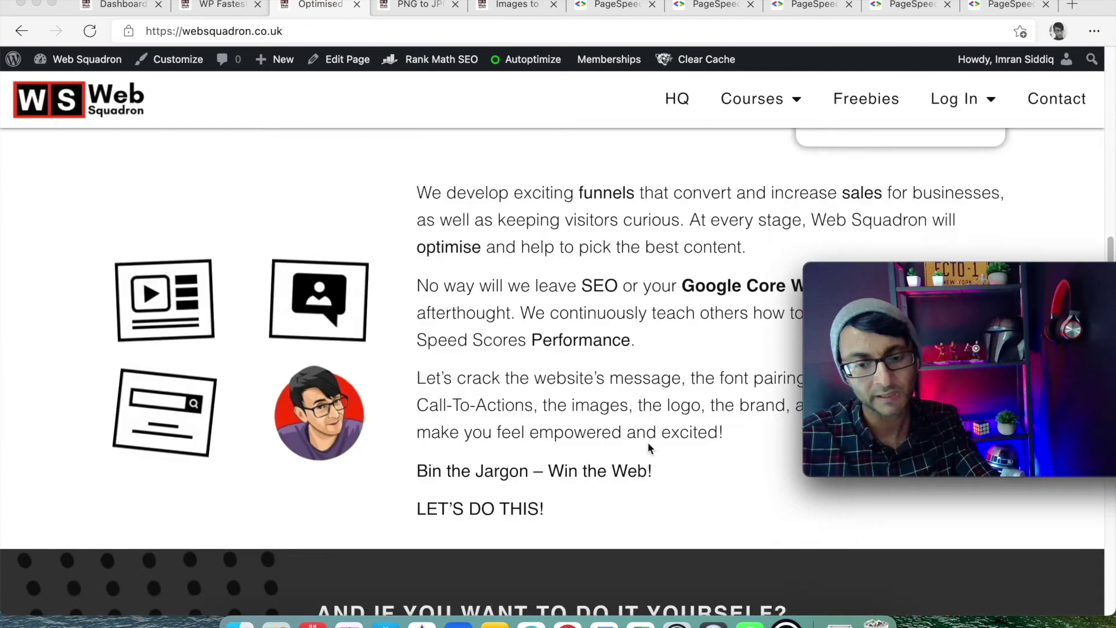
scroll(648, 446, "up", 12)
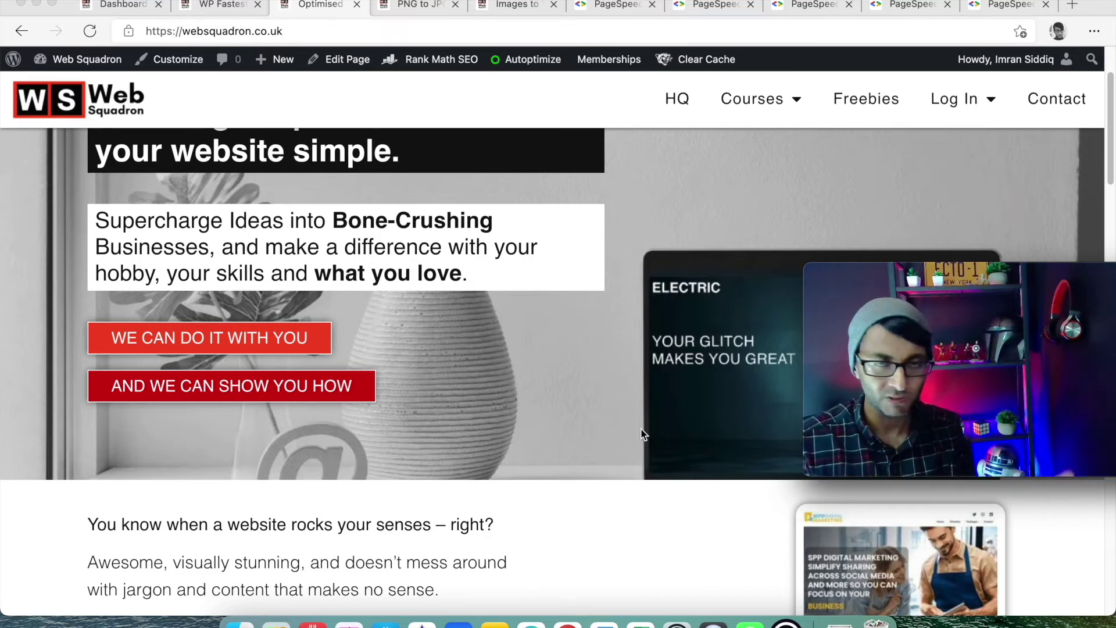
scroll(373, 118, "up", 2)
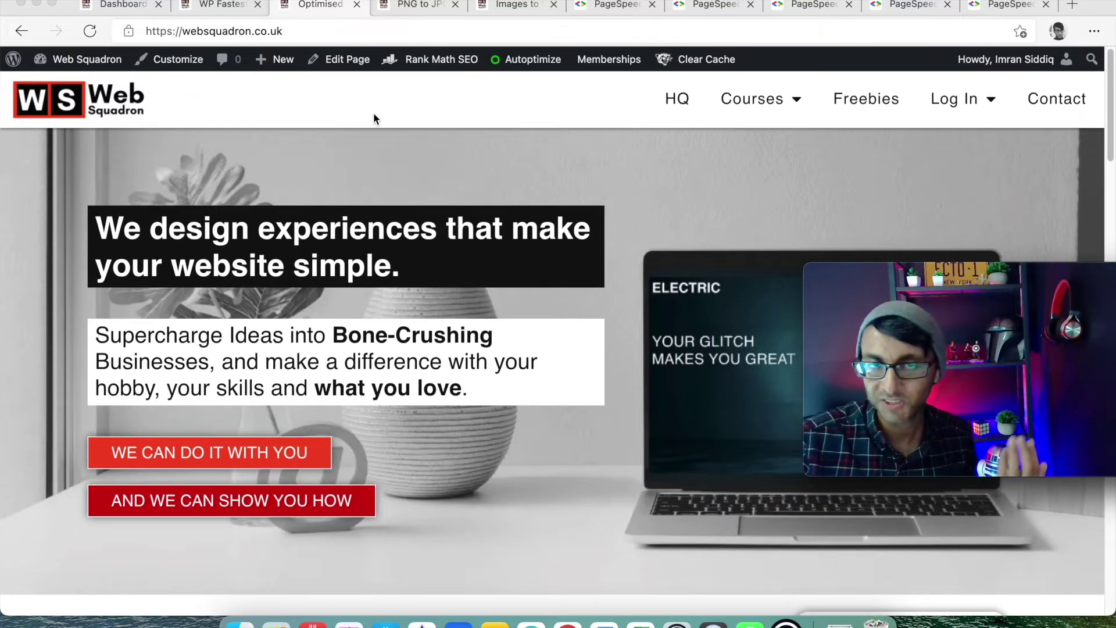